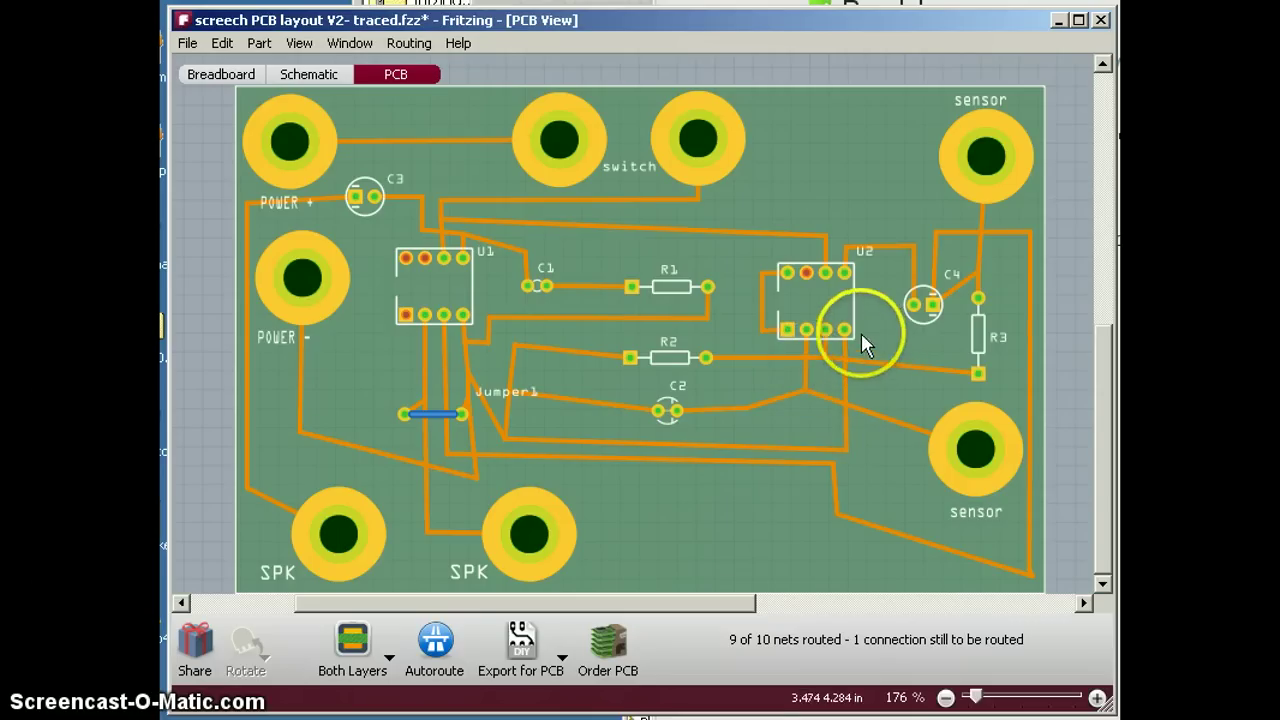
Step: Run the design rules check, examine the highlighted traces that are too close together, and dismiss the report
left_click(409, 43)
left_click(438, 91)
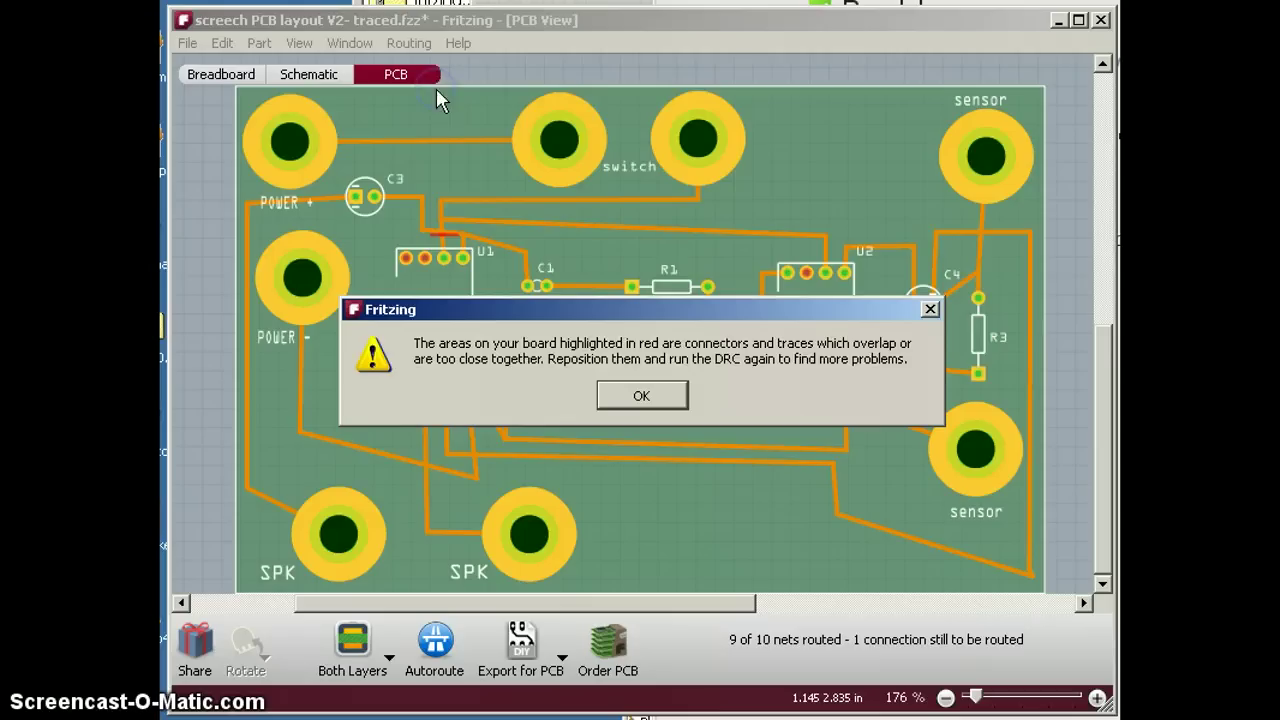
left_click_drag(624, 319, 1279, 354)
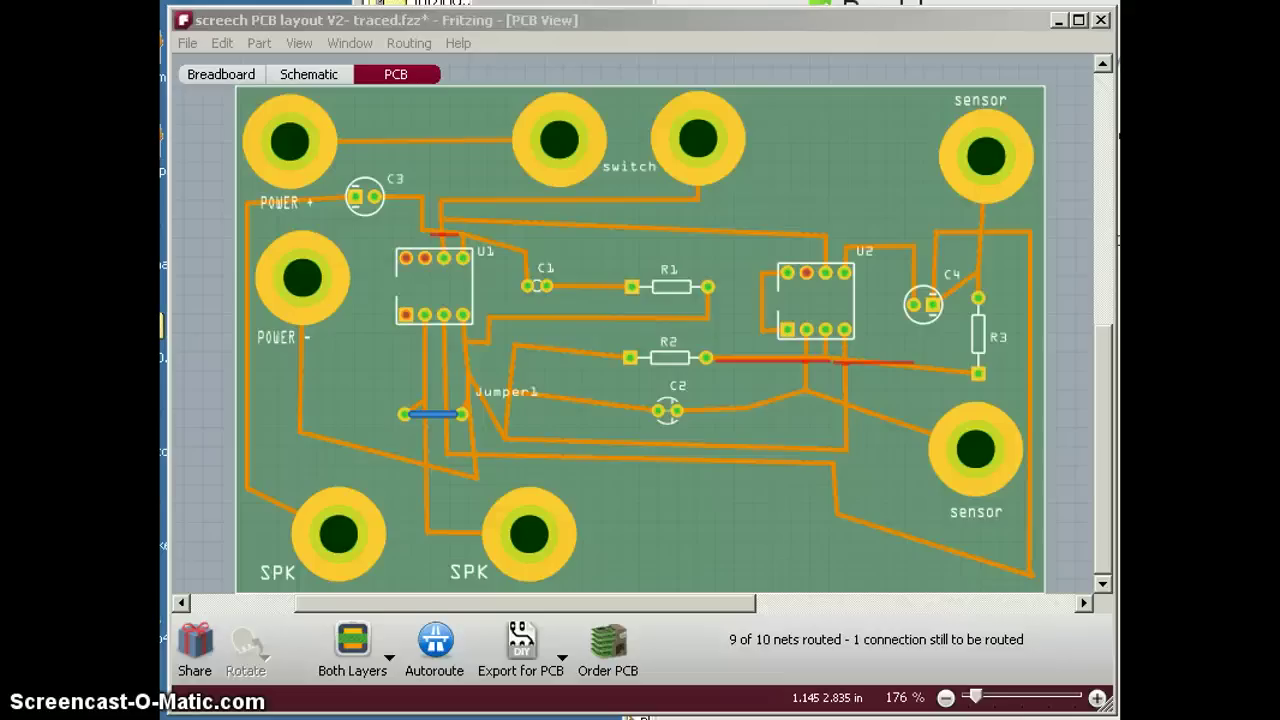
left_click(1071, 420)
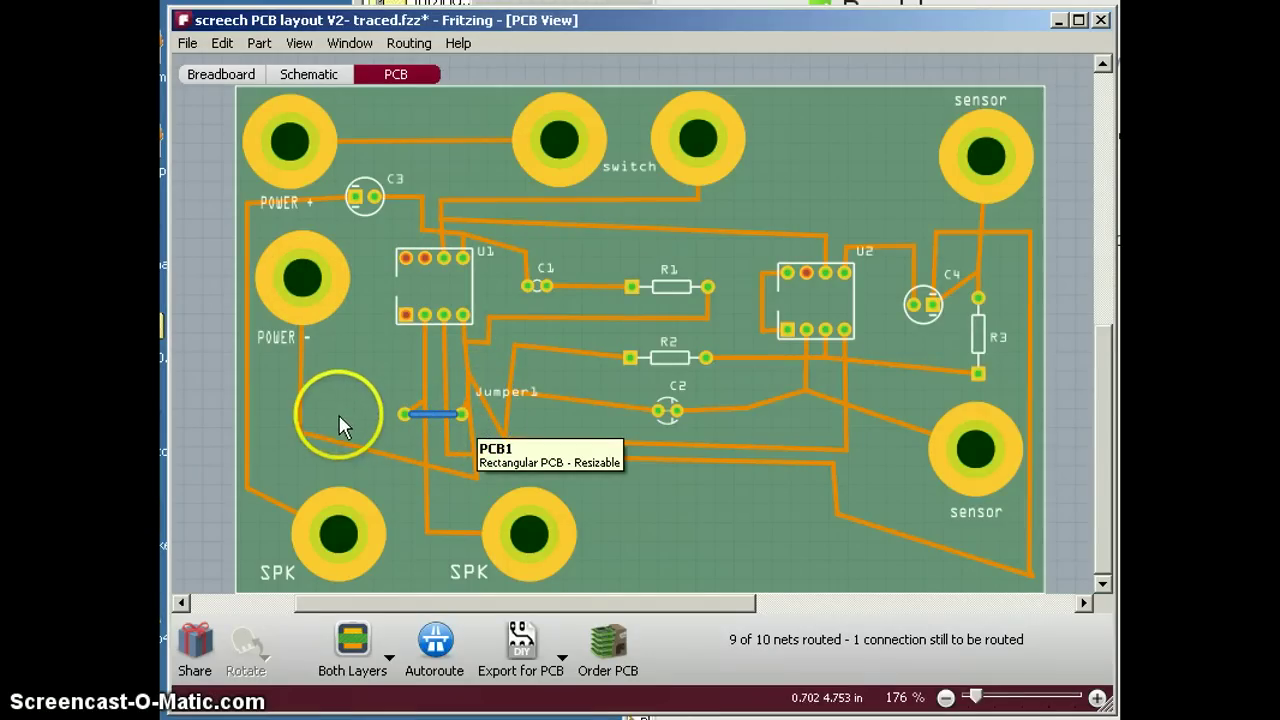
Step: Delete the traces branching from the POWER - pad, and remove Jumper1 along with its connected traces
left_click(342, 442)
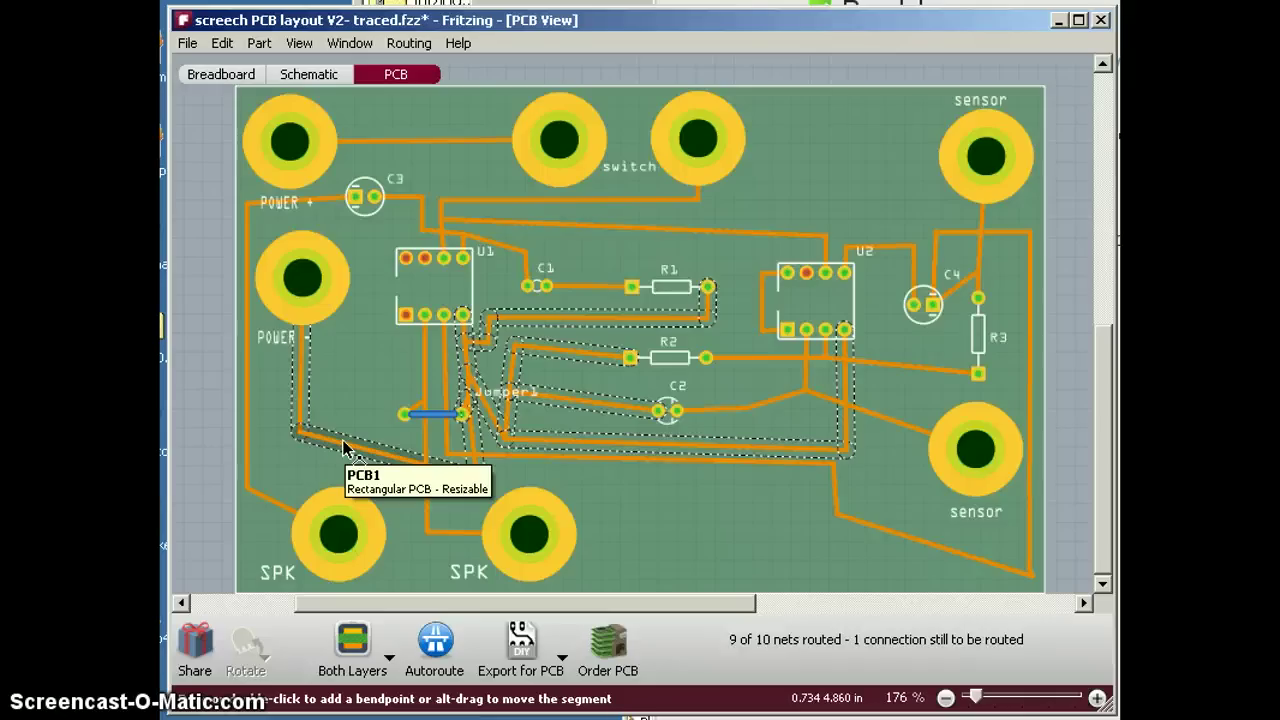
key("Delete")
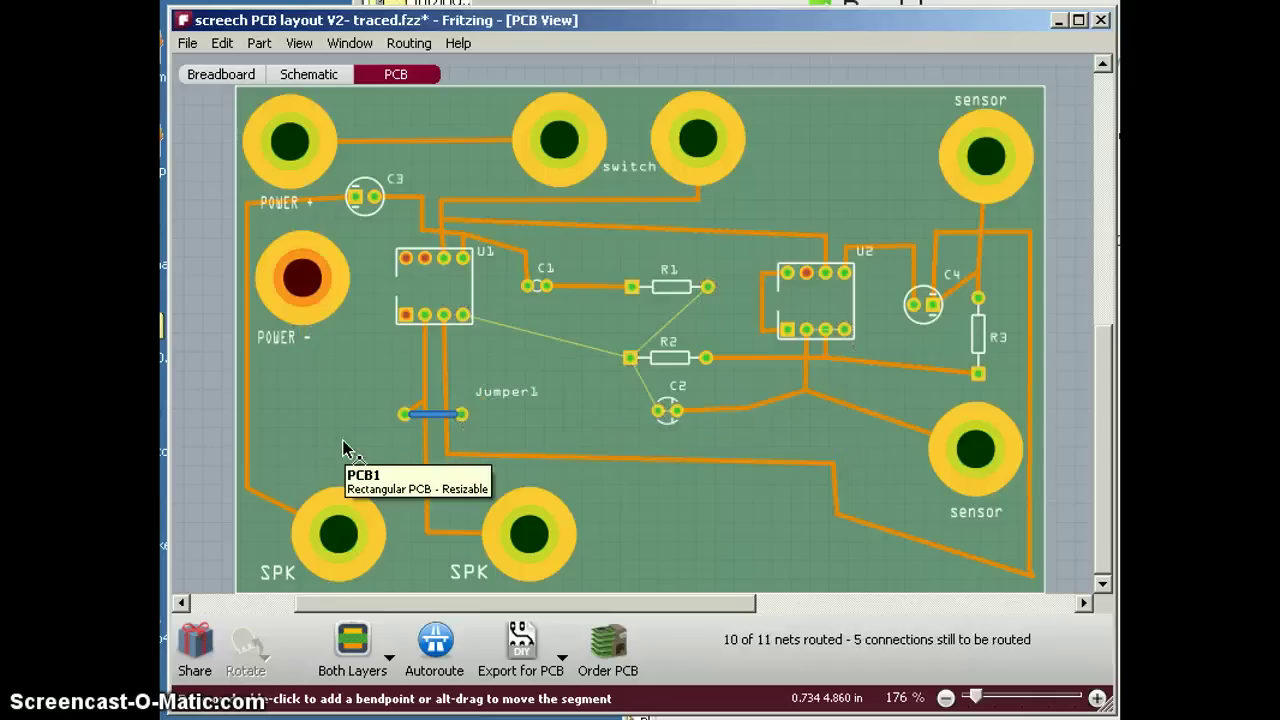
left_click(435, 420)
key("Delete")
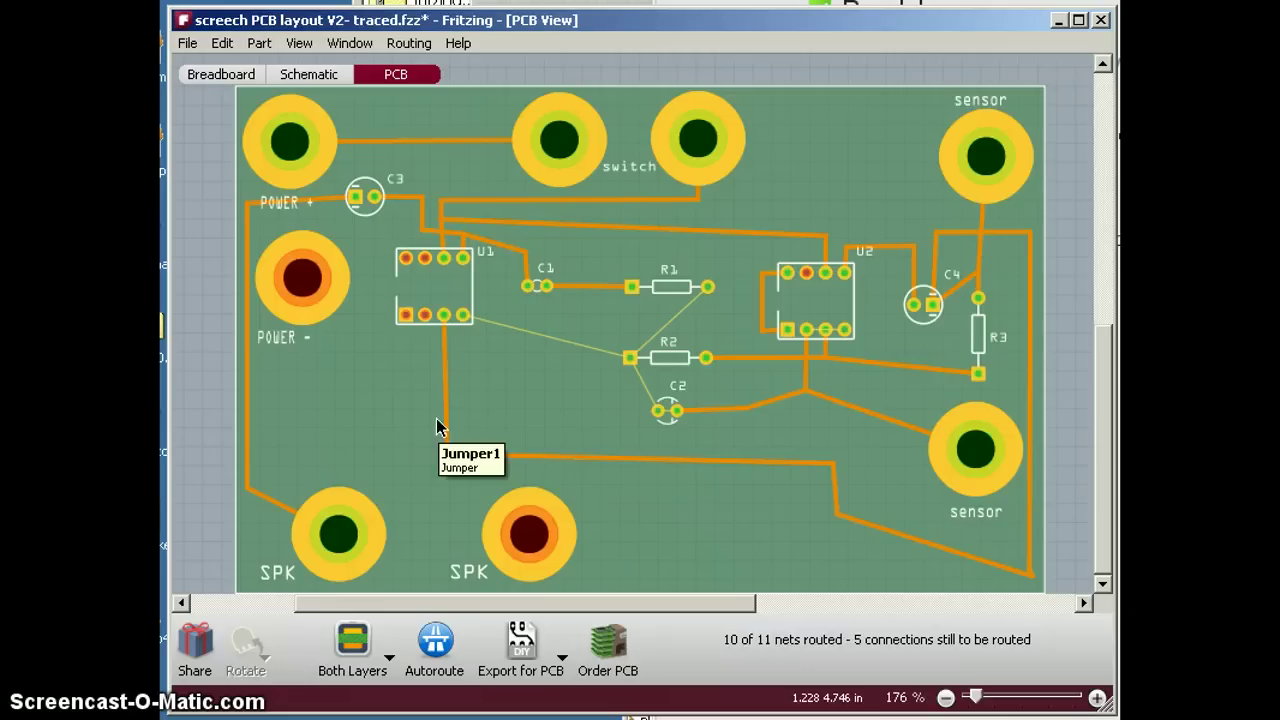
left_click(666, 452)
left_click(745, 401)
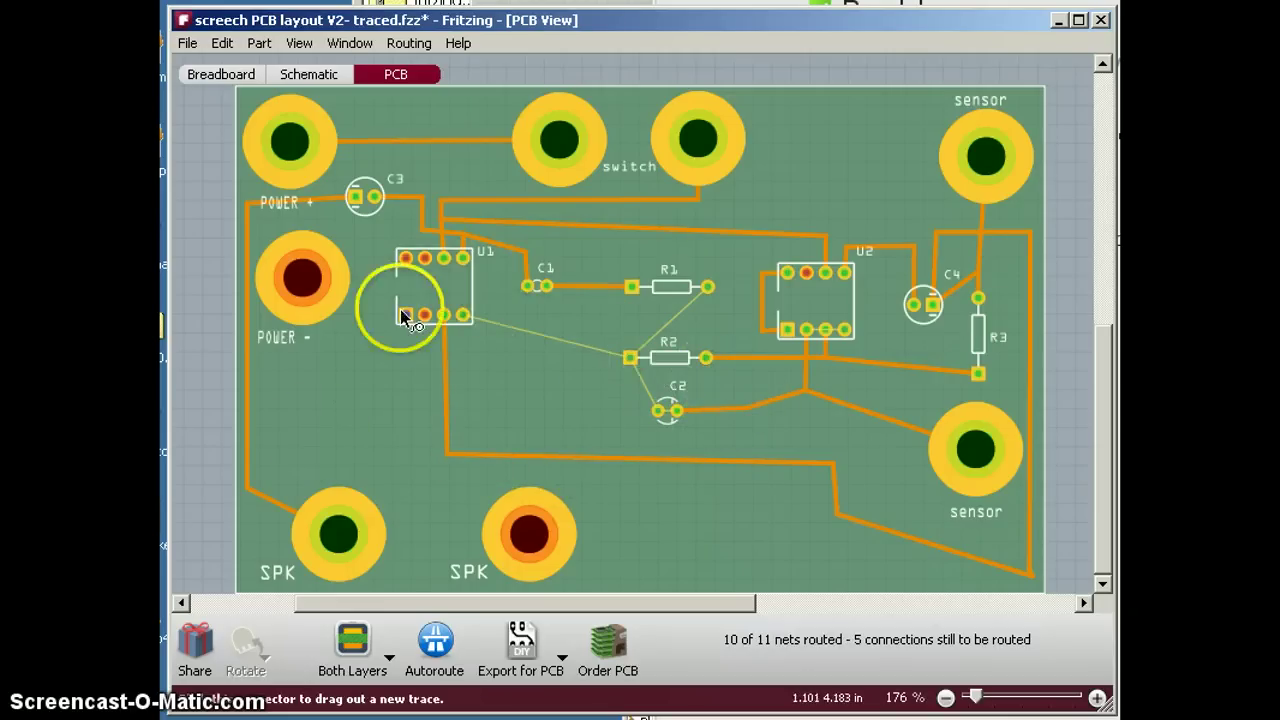
Step: Route a trace from the POWER - pad through U1's outline to U1's pin 4, bending it between the pin rows
mouse_move(309, 280)
left_mouse_down()
mouse_move(400, 298)
mouse_move(429, 286)
left_mouse_up()
left_click(325, 280)
mouse_move(330, 287)
left_mouse_down()
mouse_move(457, 291)
mouse_move(463, 318)
mouse_move(462, 298)
mouse_move(360, 295)
left_mouse_up()
left_click(364, 335)
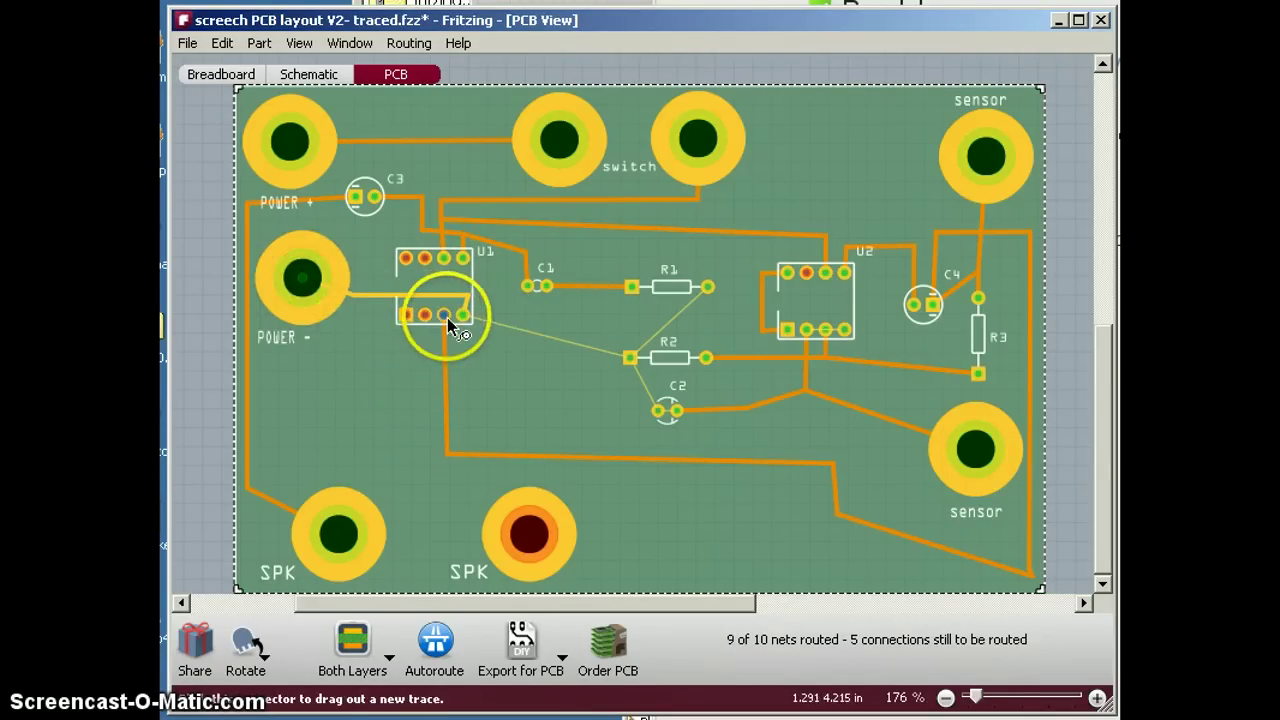
Step: Route a trace from U1's second lower pin to the right-hand SPK pad, with a bend just before the pad
mouse_move(426, 314)
left_mouse_down()
mouse_move(414, 371)
mouse_move(420, 468)
mouse_move(437, 503)
left_mouse_up()
key("ctrl+z")
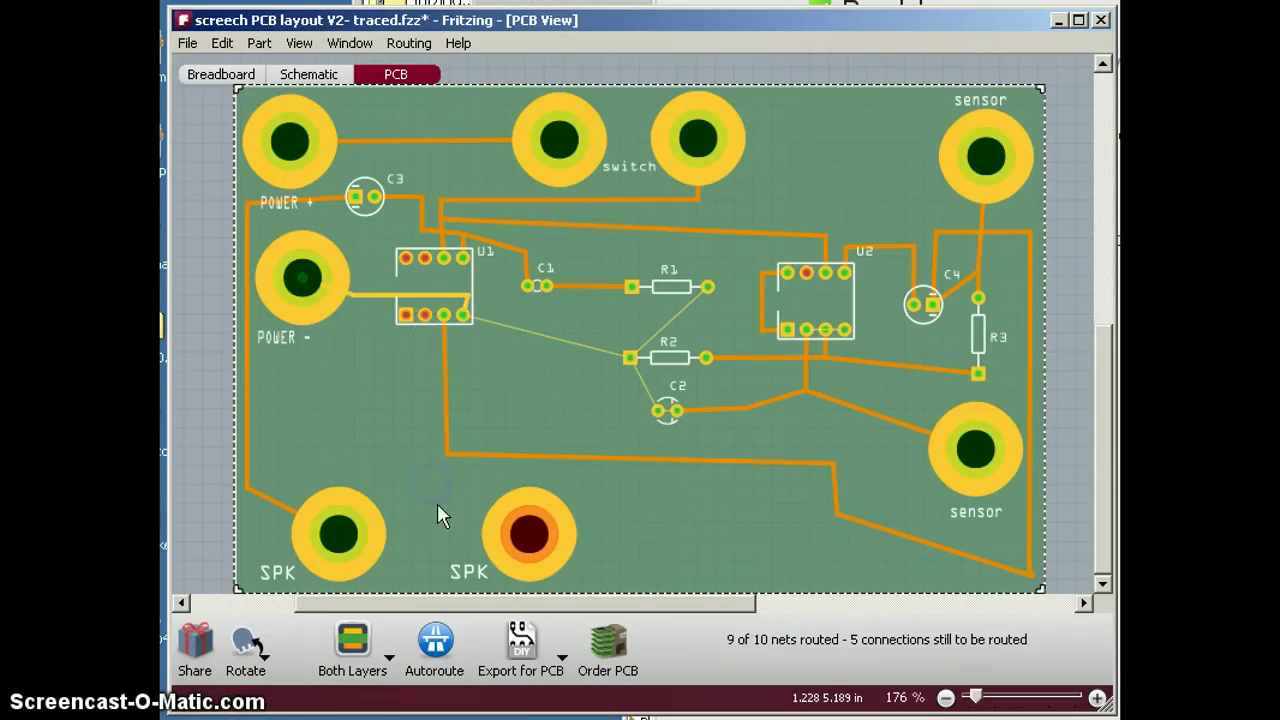
mouse_move(425, 316)
left_mouse_down()
mouse_move(491, 486)
mouse_move(528, 532)
left_mouse_up()
left_click_drag(486, 443, 428, 486)
left_click(425, 316)
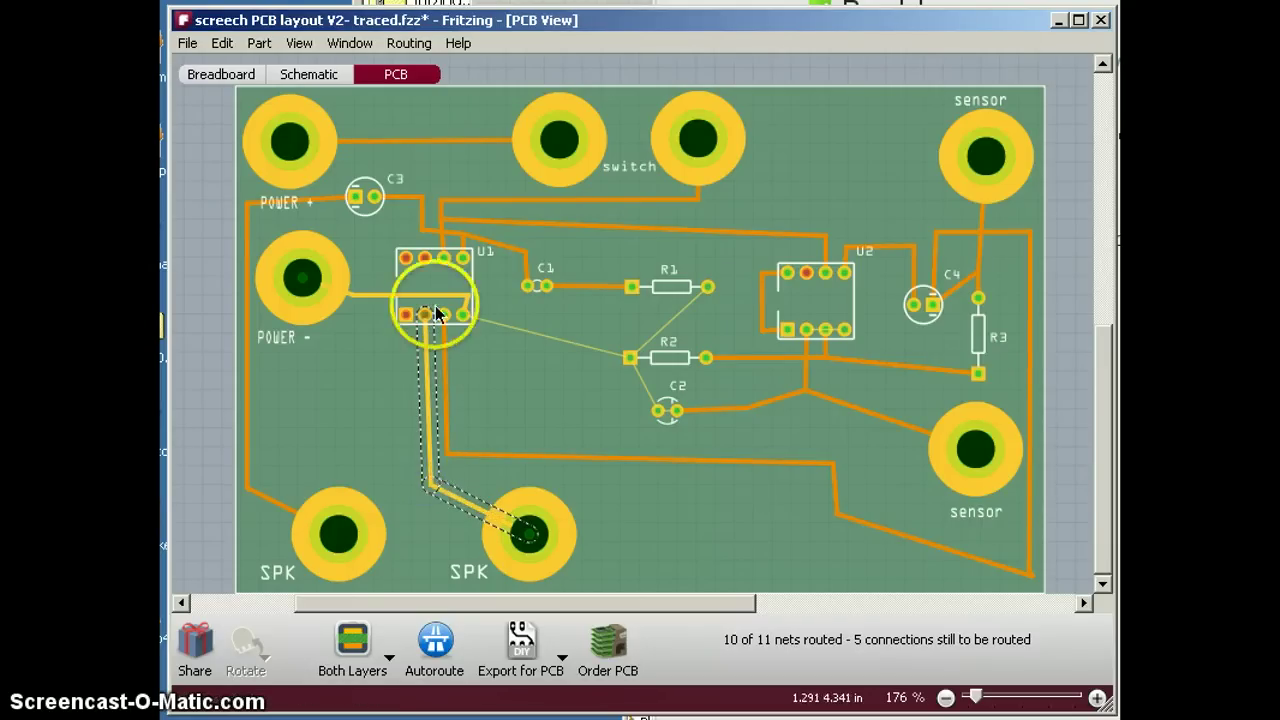
Step: Connect U1's second lower pin to the POWER - pad, bending the new trace to run along the existing ground trace
mouse_move(425, 316)
left_mouse_down()
mouse_move(423, 296)
mouse_move(311, 284)
left_mouse_up()
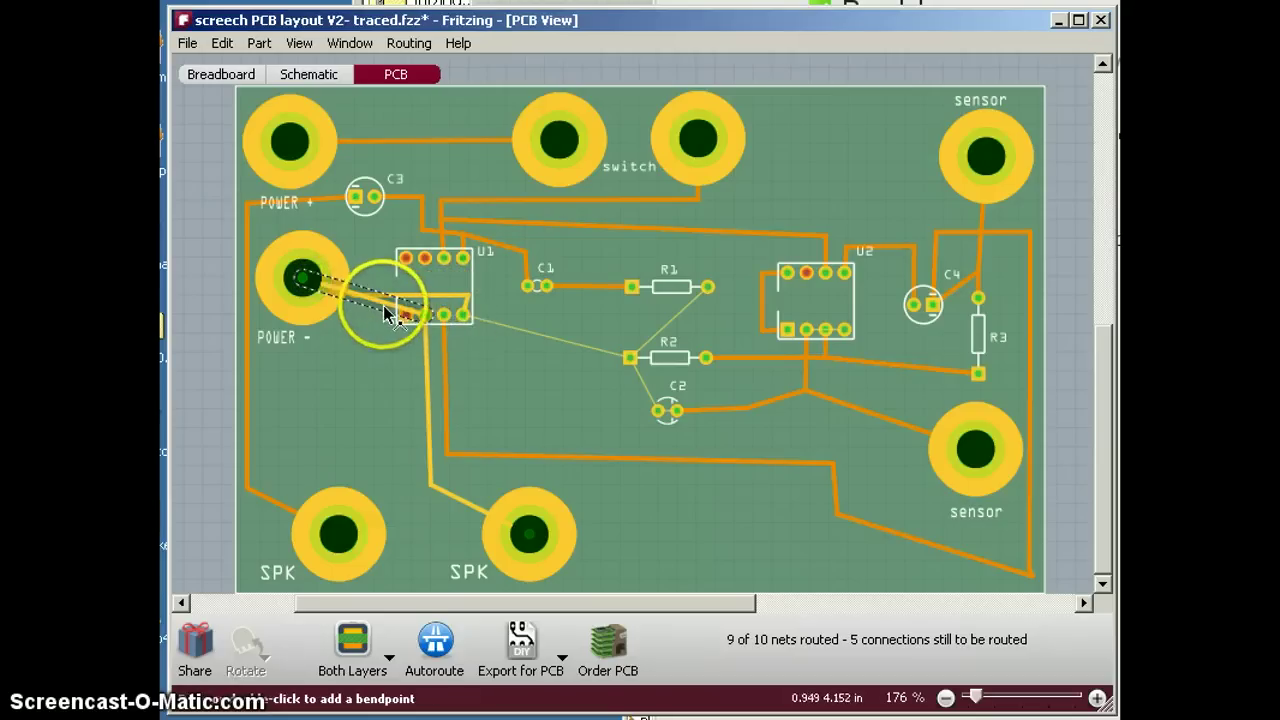
mouse_move(381, 304)
left_mouse_down()
mouse_move(426, 297)
mouse_move(341, 292)
left_mouse_up()
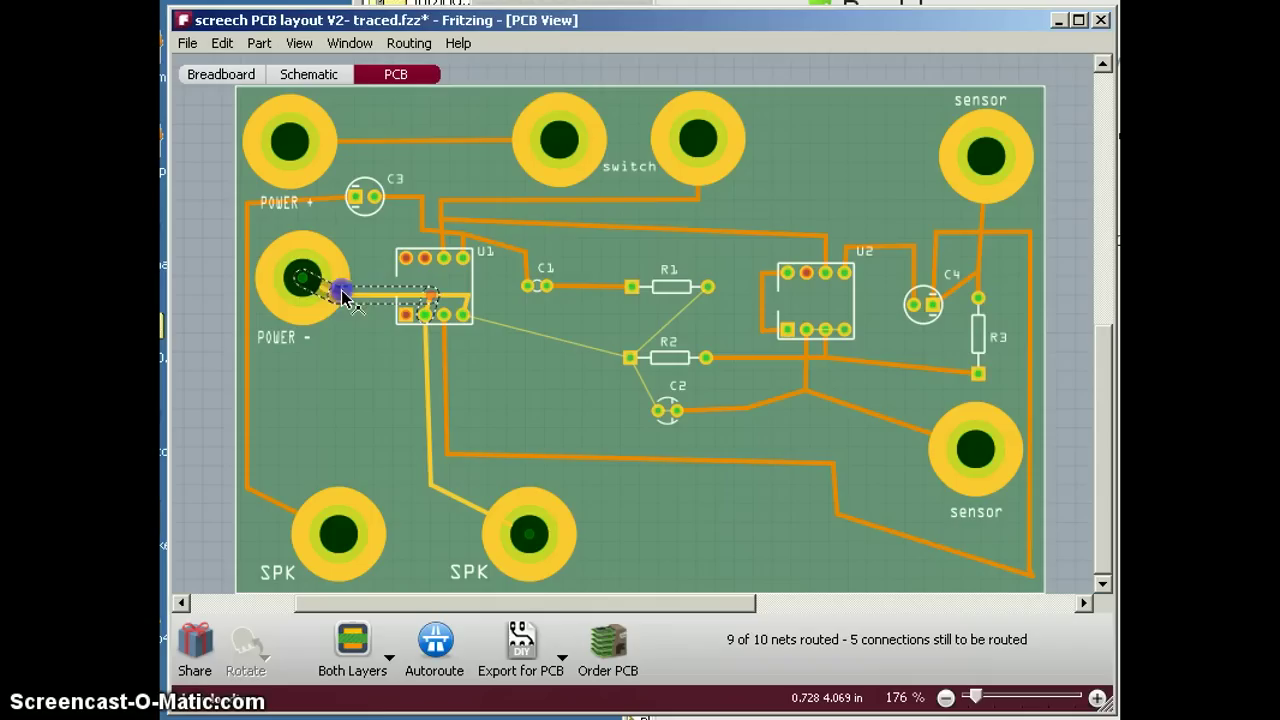
left_click(374, 330)
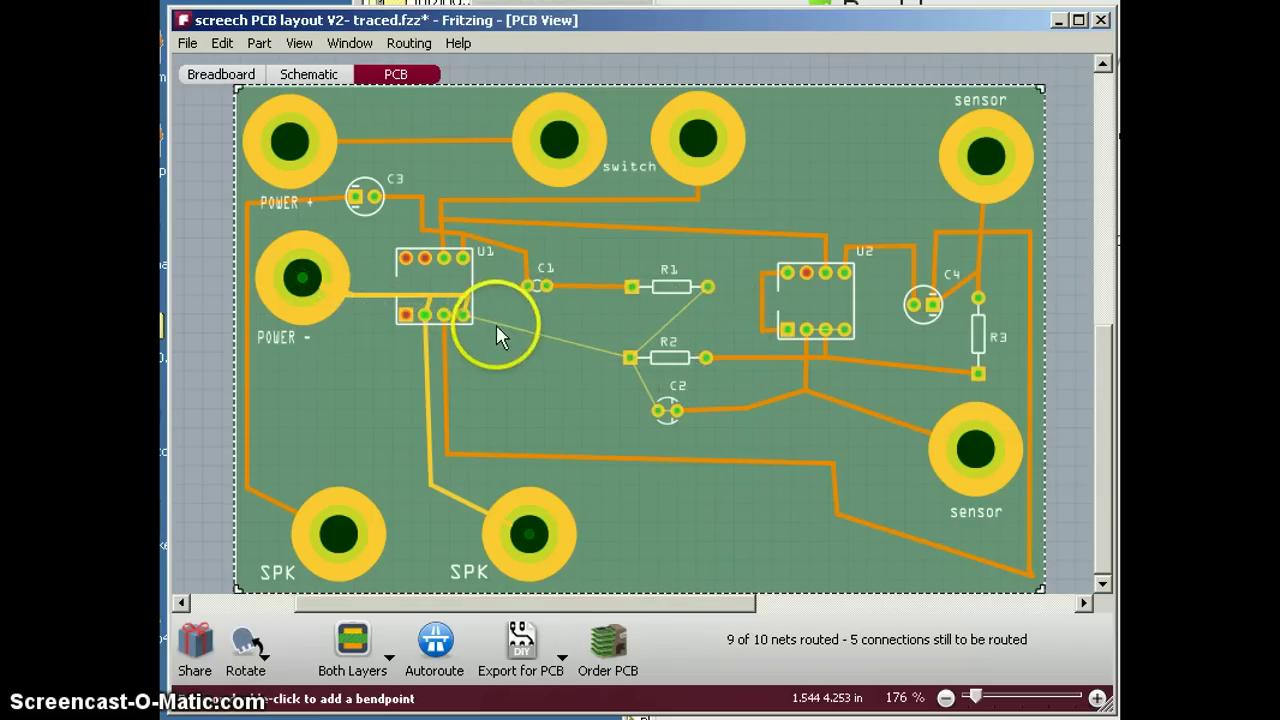
Step: Route a trace from U1's pin 4 to R2's left pin, and another from there to R1's right pin
left_click_drag(463, 320, 630, 356)
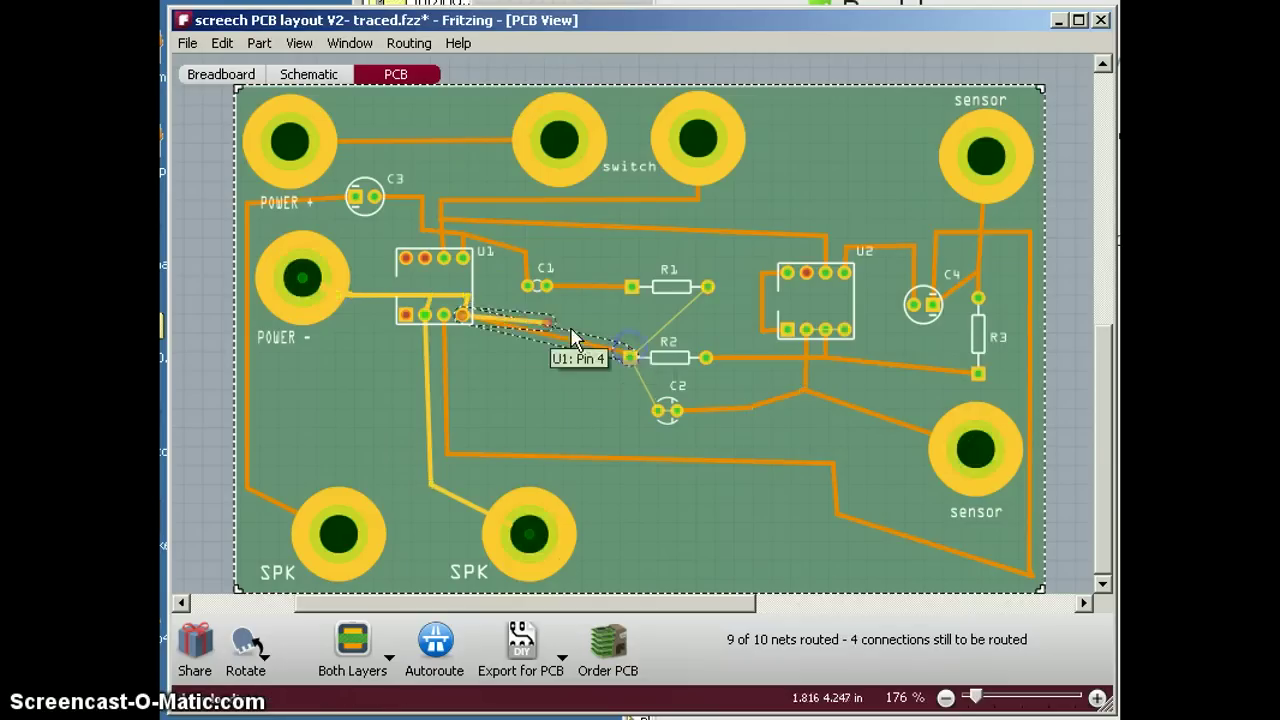
left_click_drag(511, 324, 630, 356)
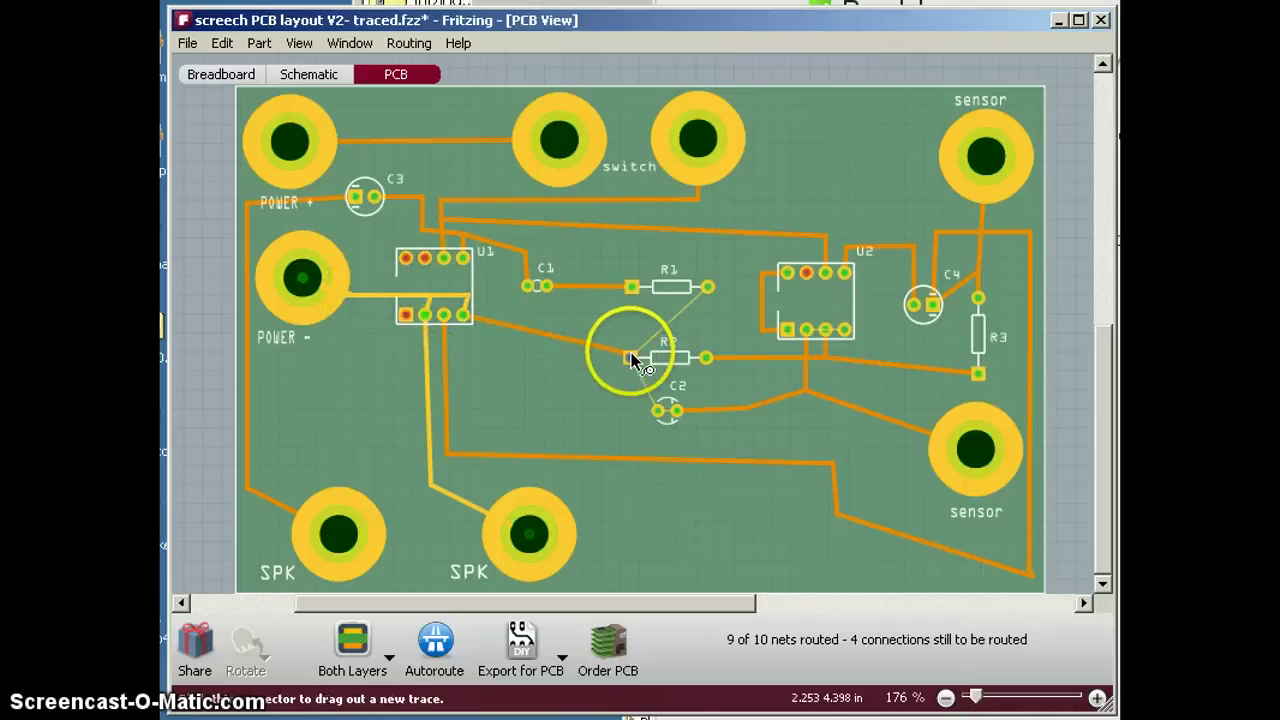
mouse_move(631, 352)
left_mouse_down()
mouse_move(710, 312)
mouse_move(668, 328)
mouse_move(697, 318)
mouse_move(709, 288)
left_mouse_up()
left_click(681, 357)
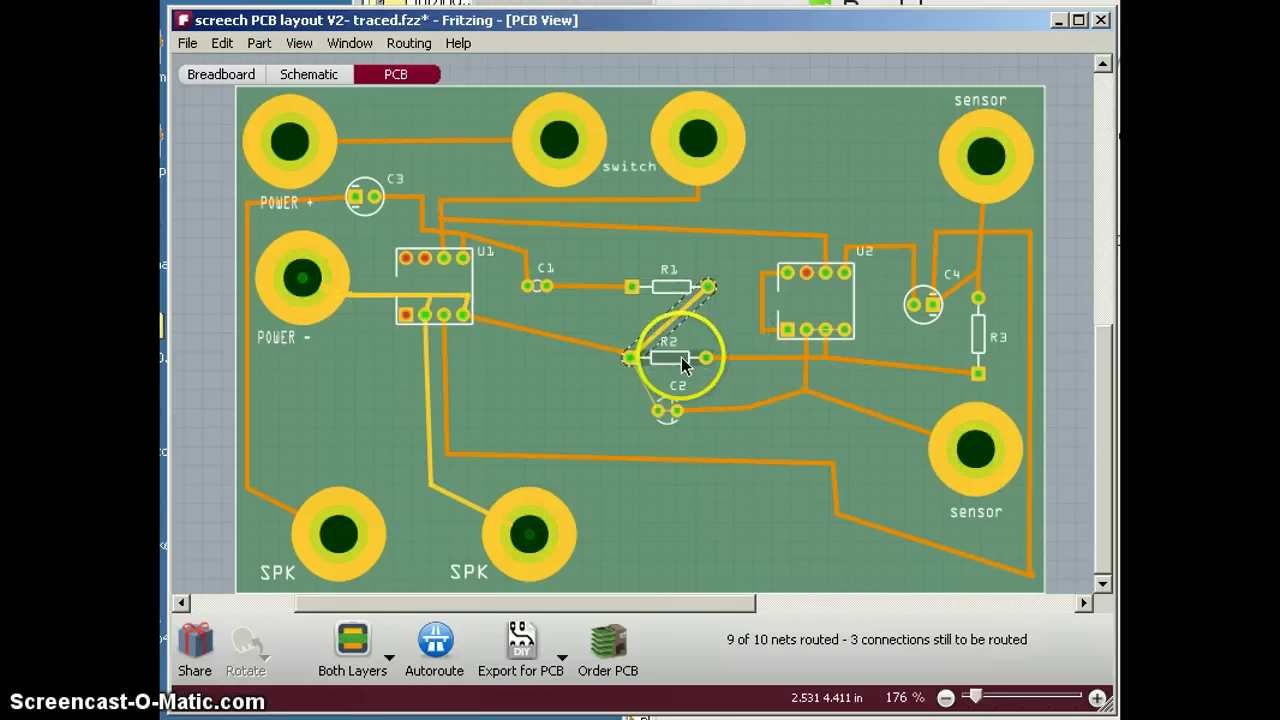
left_click(751, 407)
Step: Route a trace from R2's left pin to C2's left pin and join C2's two pins
scroll(729, 401, "up", 6, "ctrl")
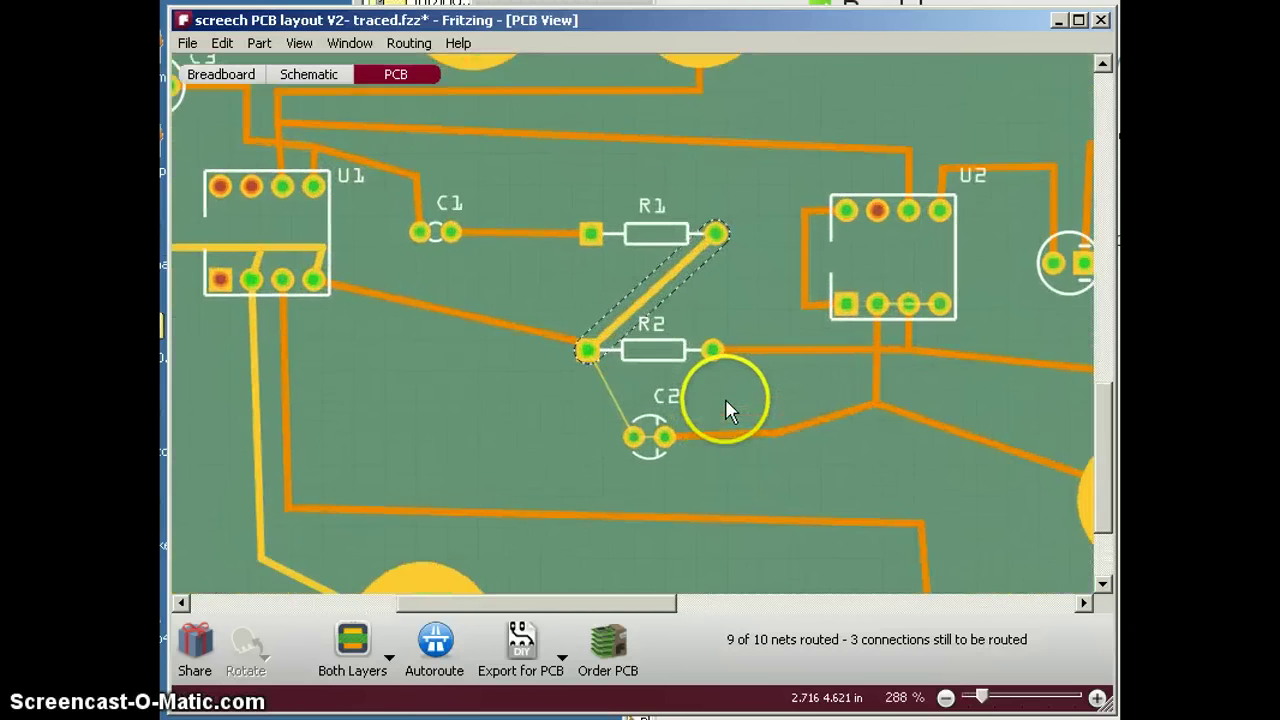
scroll(725, 396, "down", 4, "ctrl")
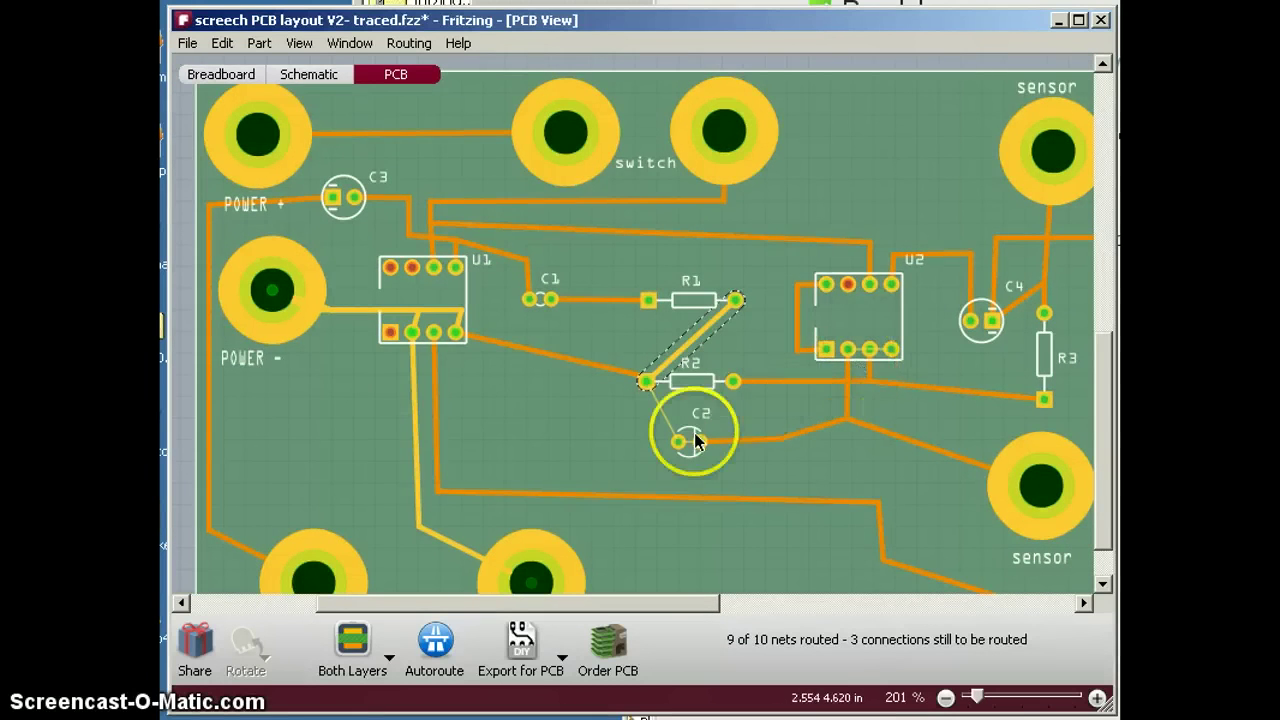
scroll(692, 440, "up", 2, "ctrl")
scroll(751, 491, "up", 6, "ctrl")
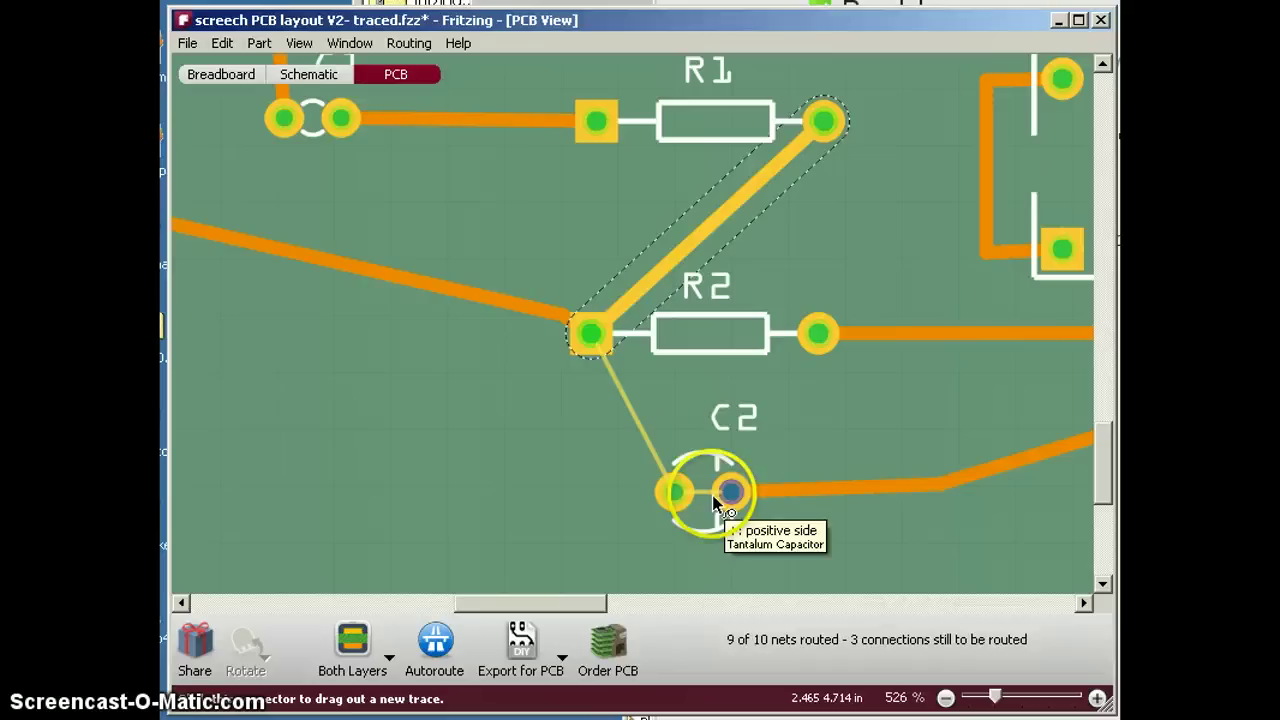
scroll(715, 490, "down", 3)
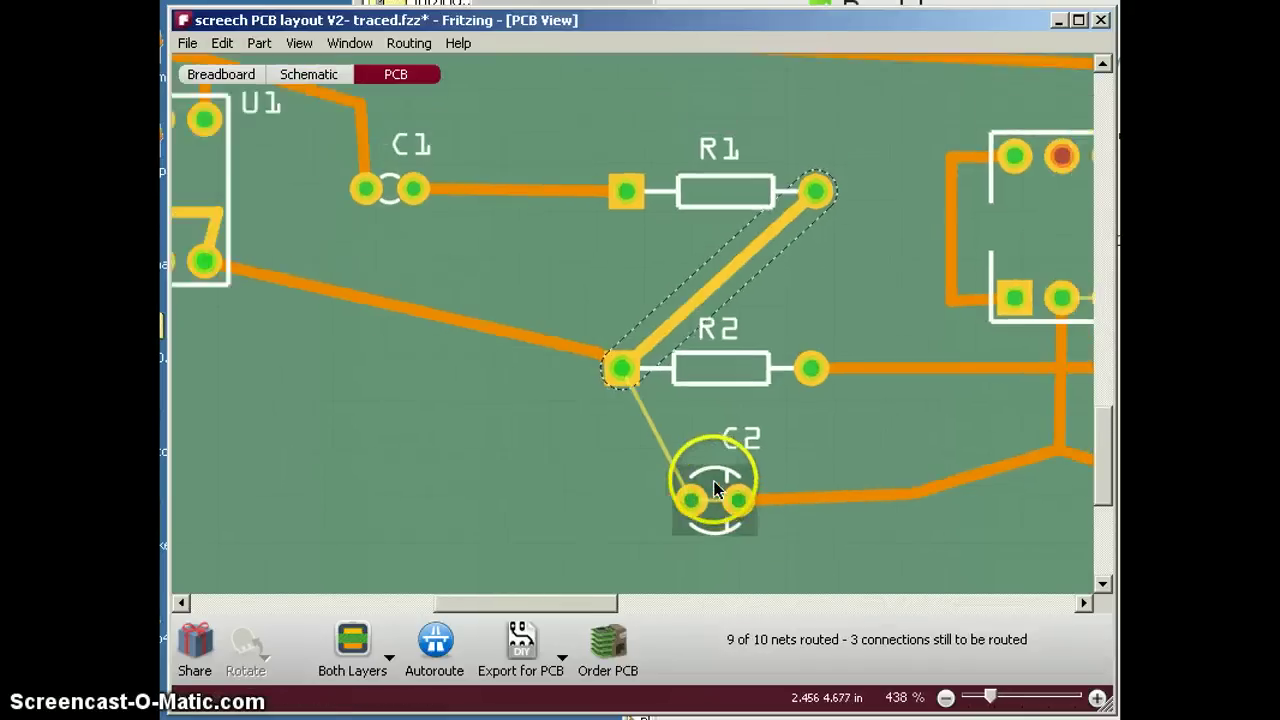
scroll(715, 487, "down", 5)
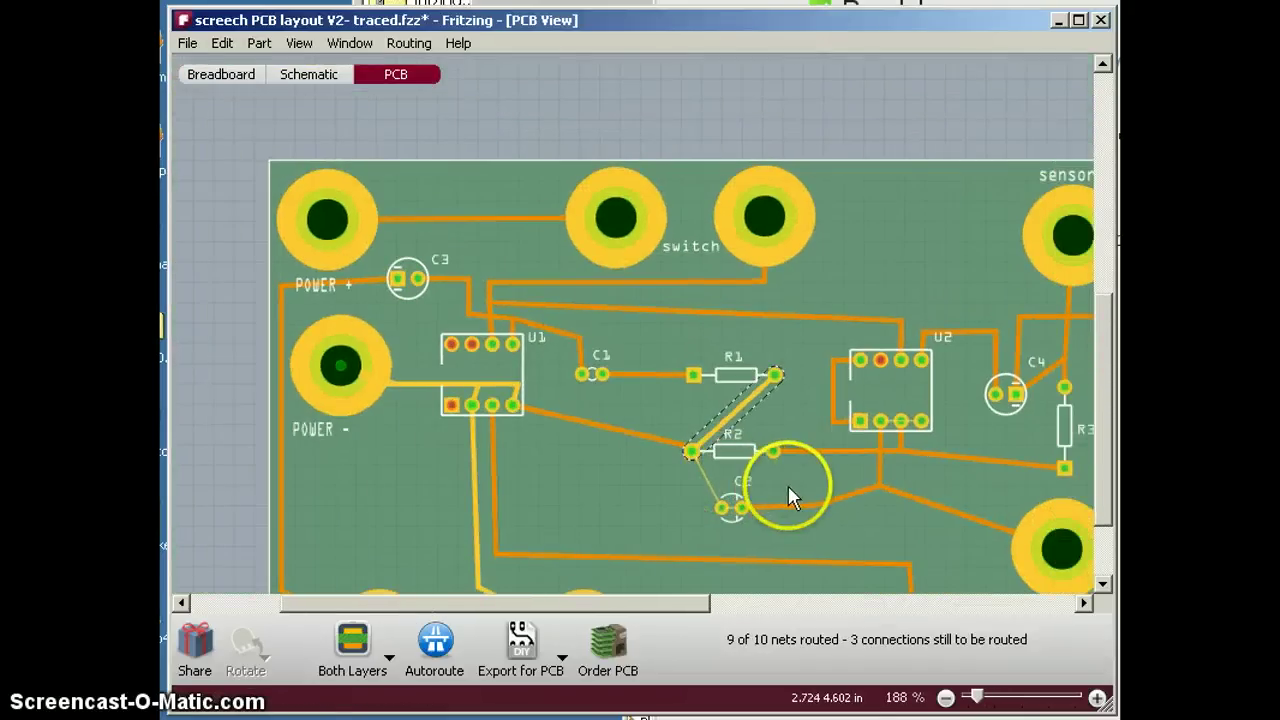
left_click(688, 453)
left_click(688, 454)
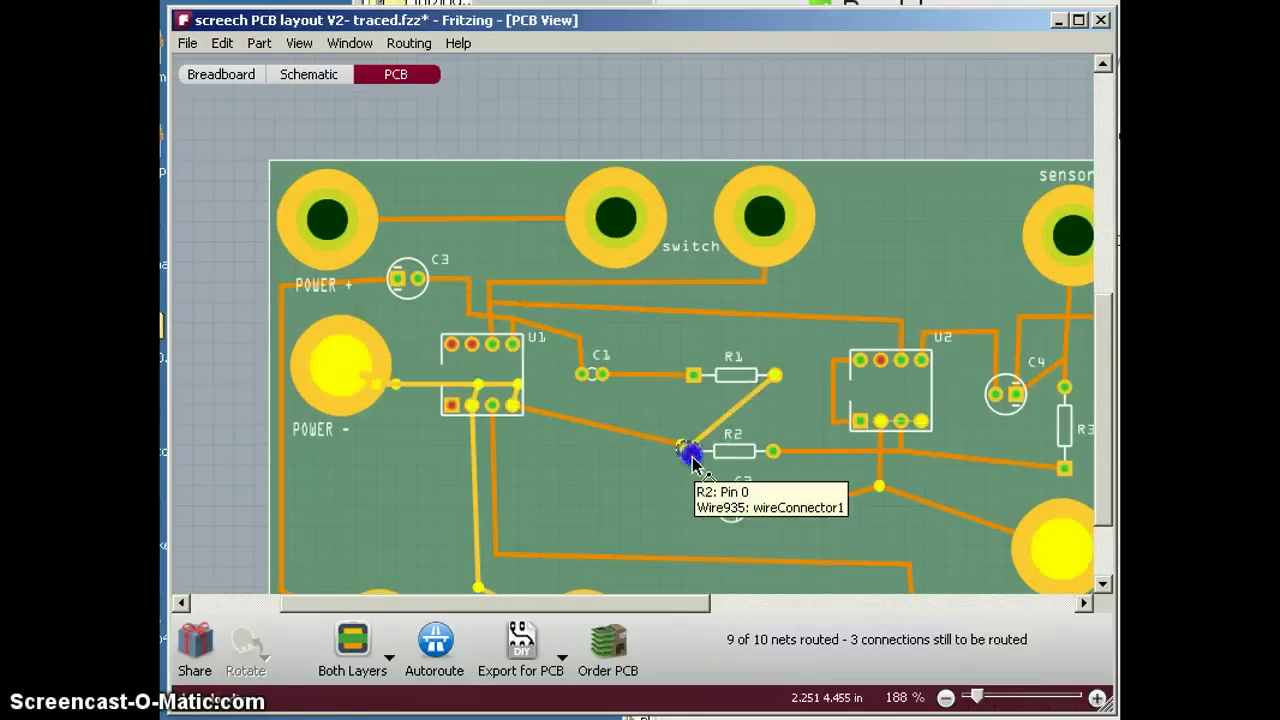
mouse_move(687, 457)
left_mouse_down()
mouse_move(720, 512)
mouse_move(740, 512)
mouse_move(723, 513)
mouse_move(723, 497)
mouse_move(729, 509)
left_mouse_up()
left_click(665, 540)
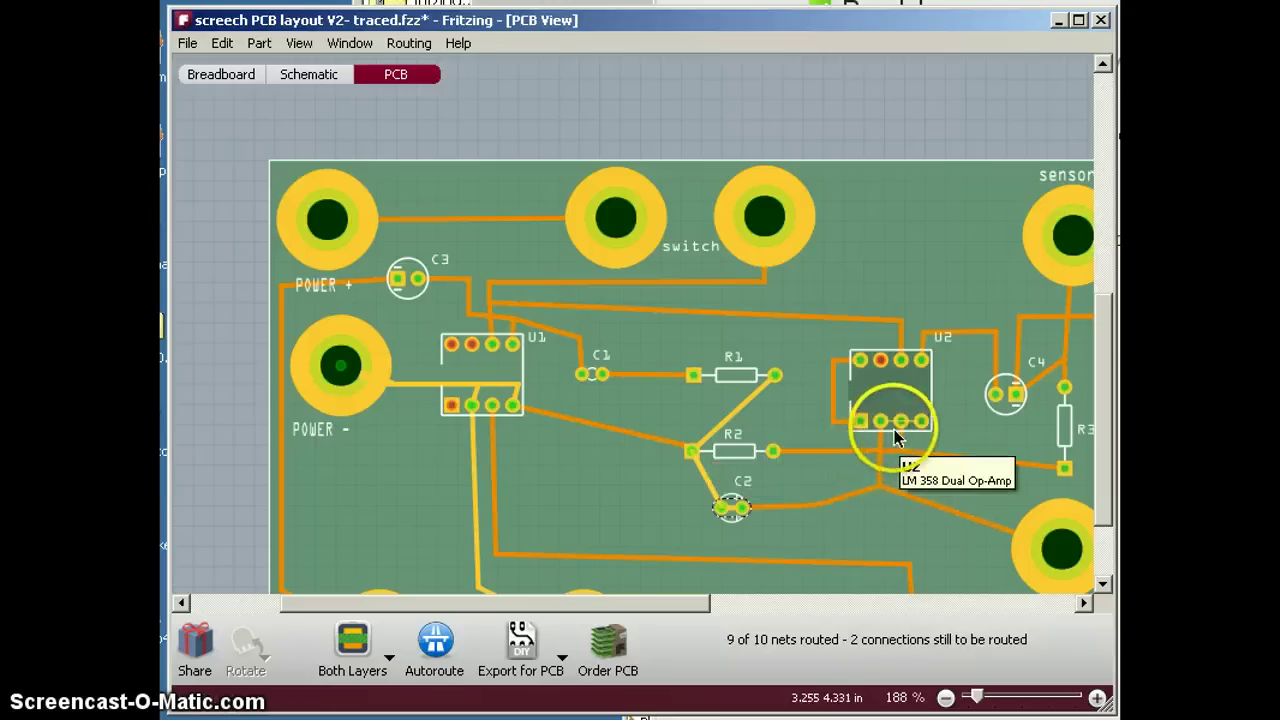
Step: Move the bend points of the R2–R3 trace and of the C2–sensor trace lower, spacing them apart beneath U2
left_click_drag(800, 509, 879, 488)
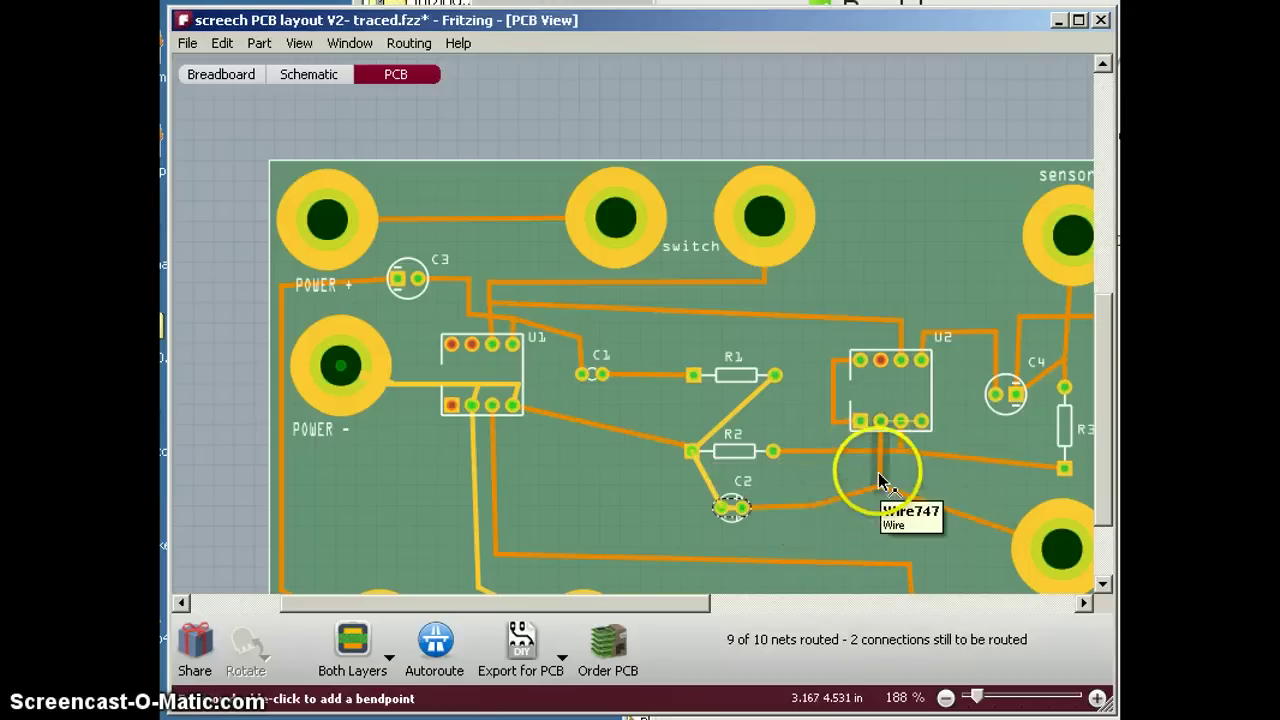
scroll(718, 603, "right", 4)
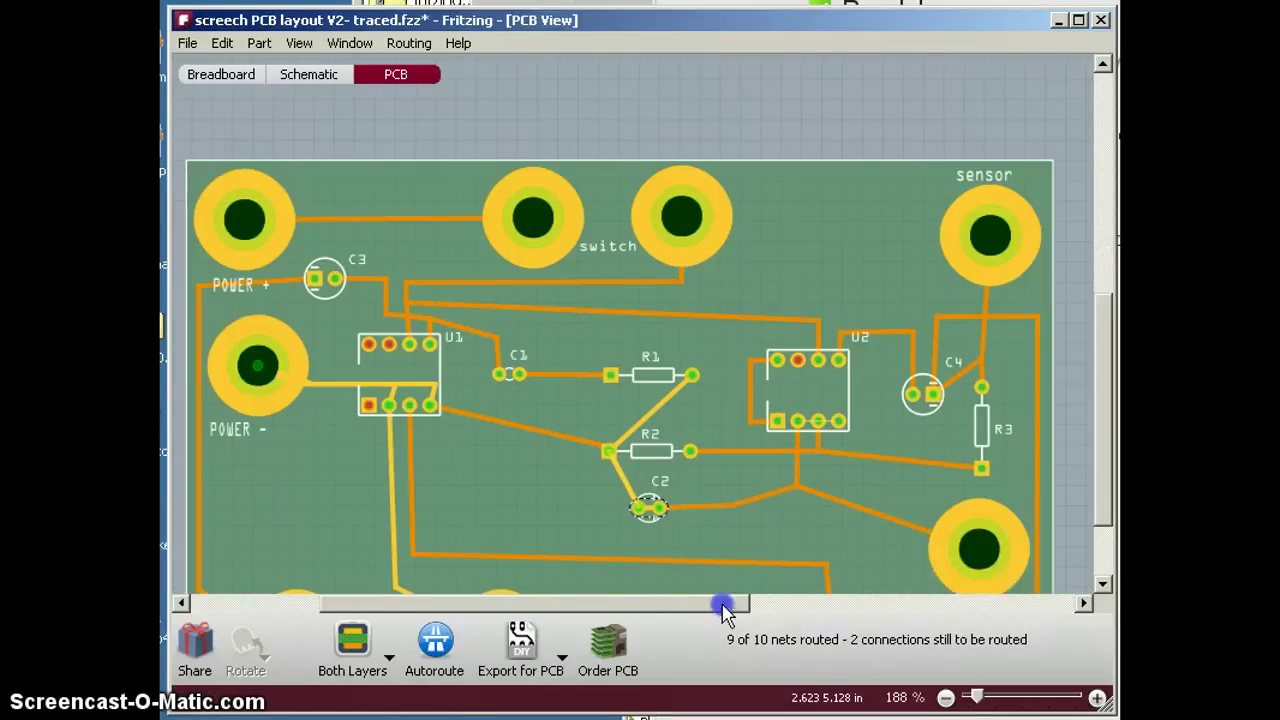
scroll(985, 500, "down", 1, "ctrl")
scroll(985, 500, "down", 2, "ctrl")
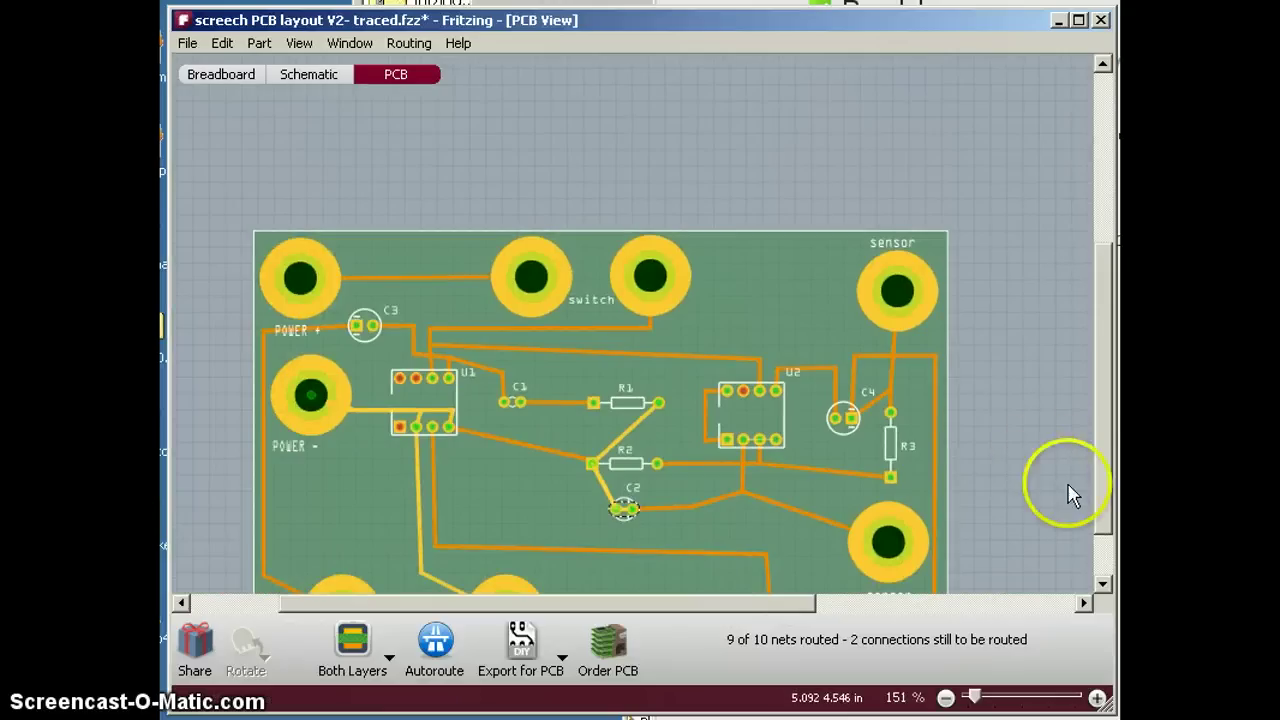
left_click_drag(1103, 477, 1105, 528)
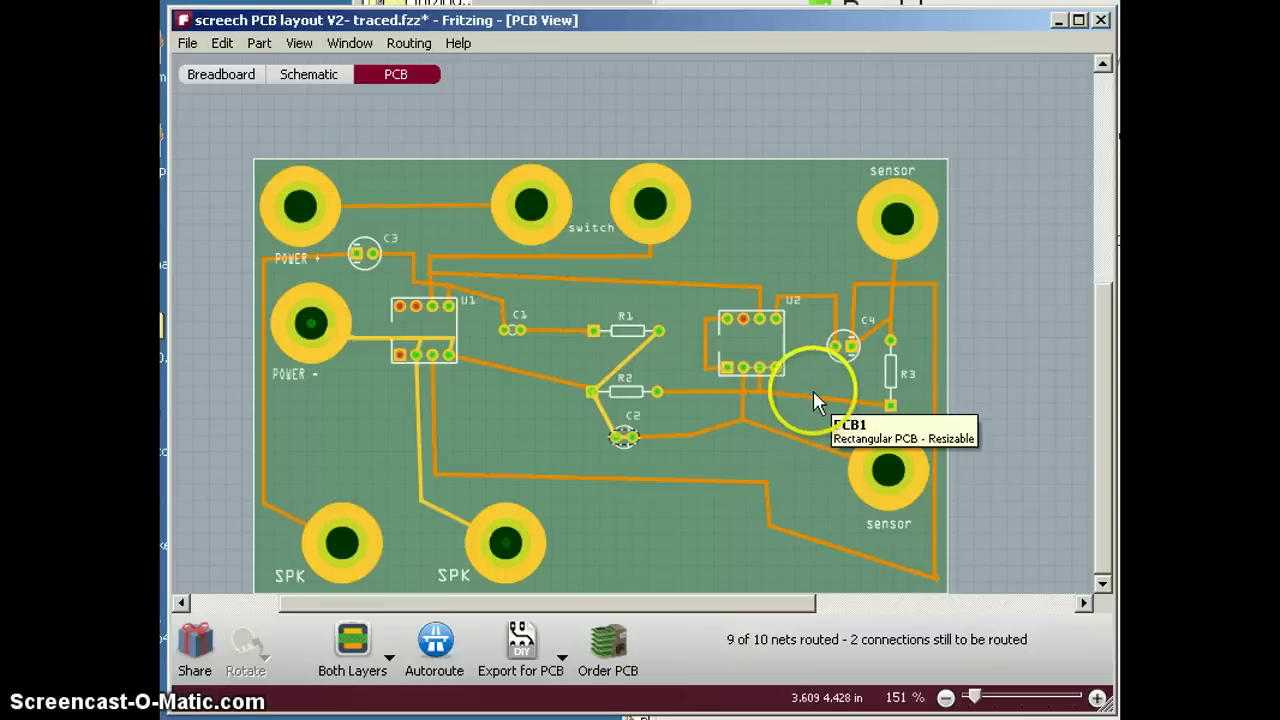
left_click(797, 418)
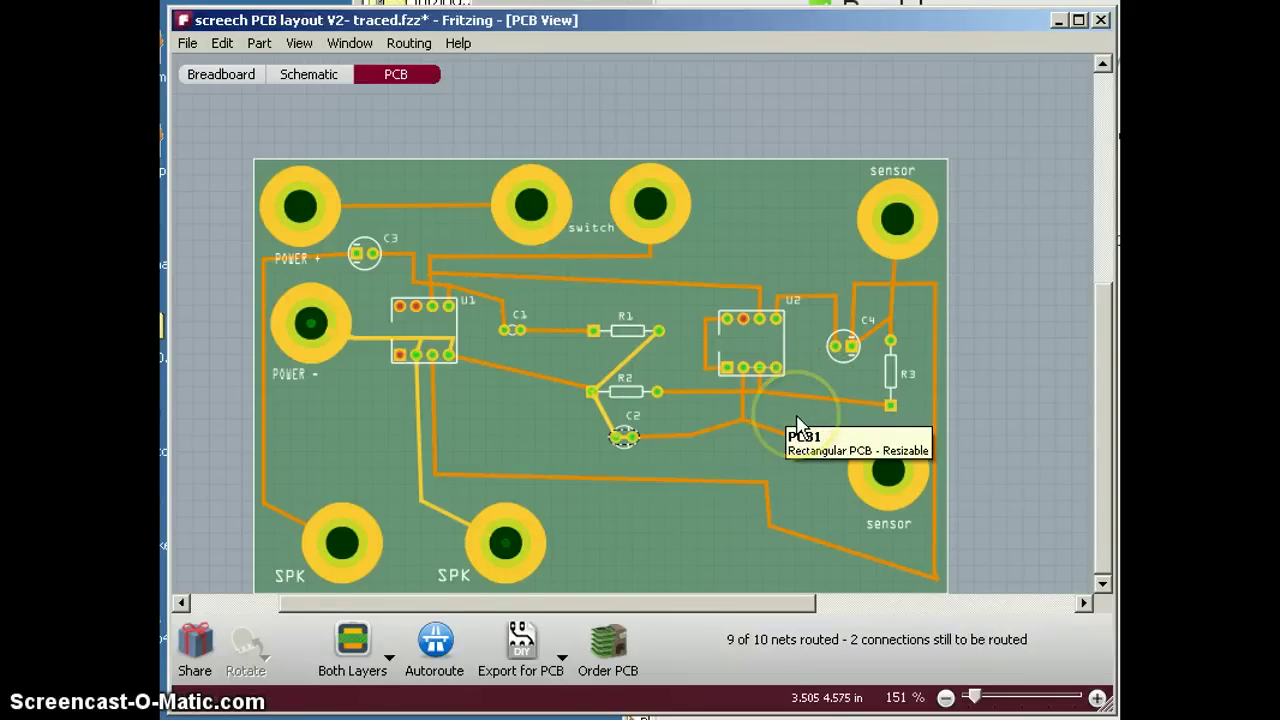
left_click(789, 418)
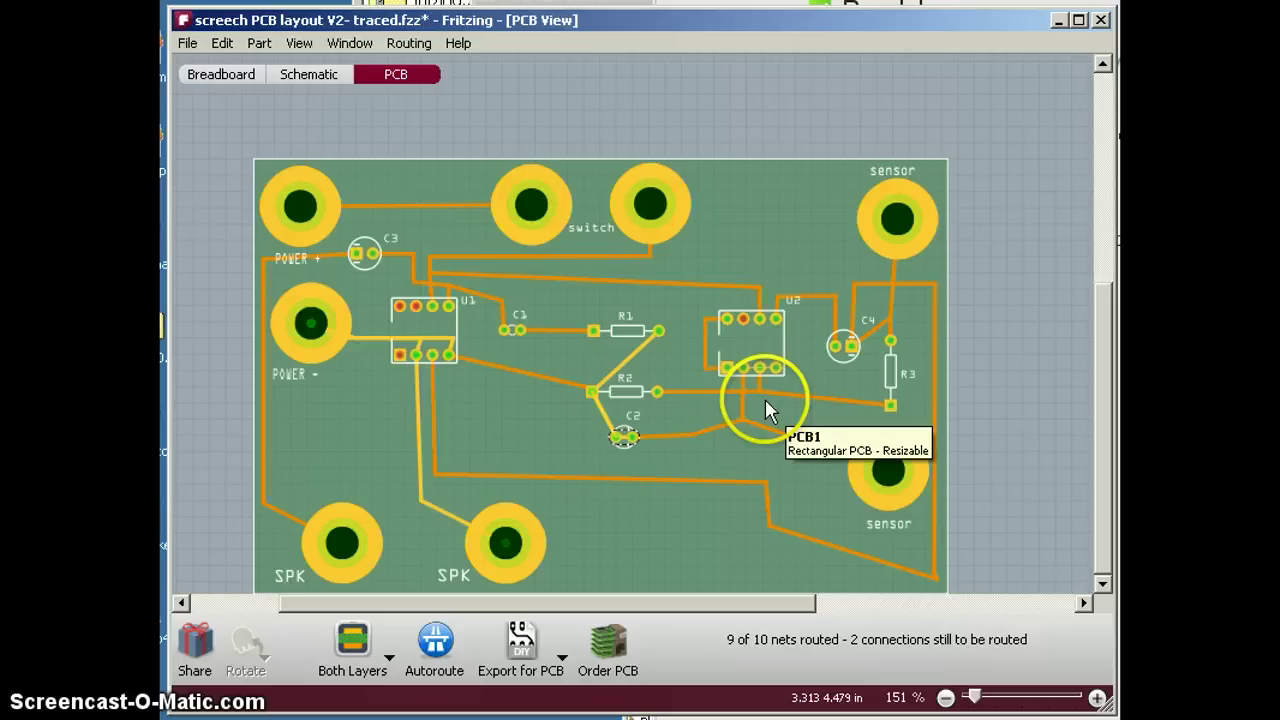
left_click(752, 396)
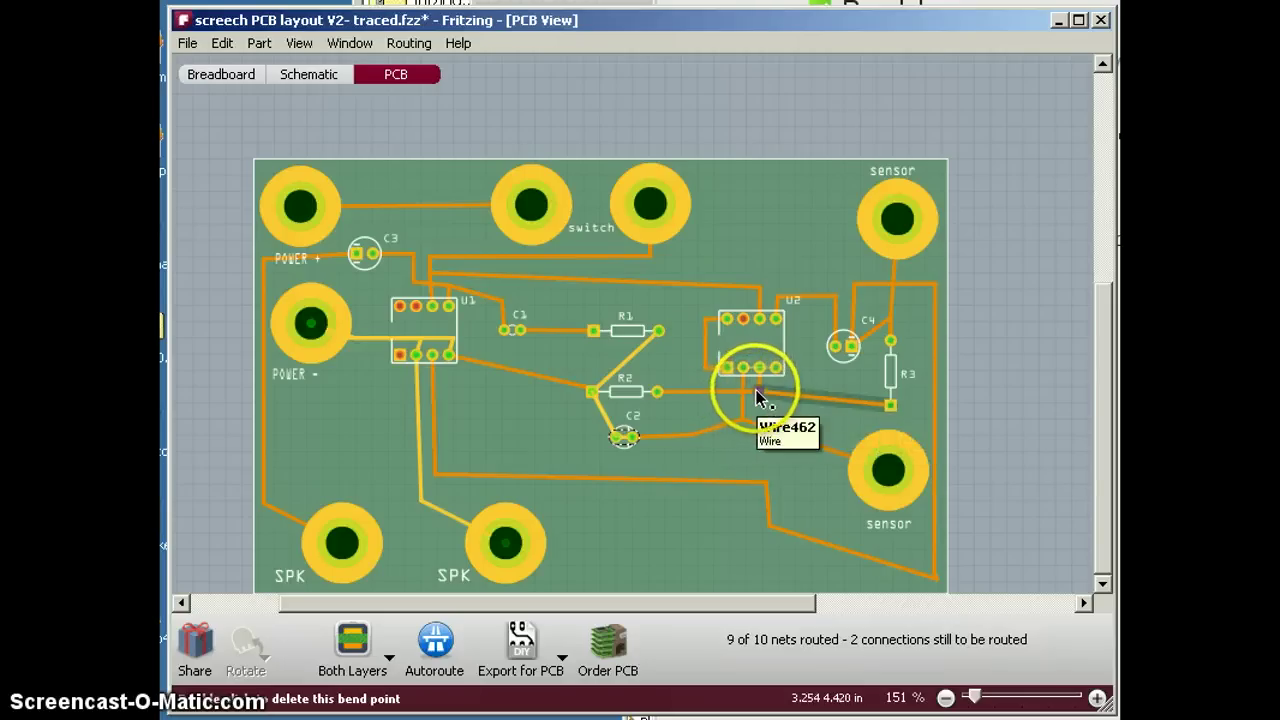
mouse_move(757, 393)
left_mouse_down()
mouse_move(766, 418)
mouse_move(748, 418)
mouse_move(743, 457)
left_mouse_up()
left_click(766, 451)
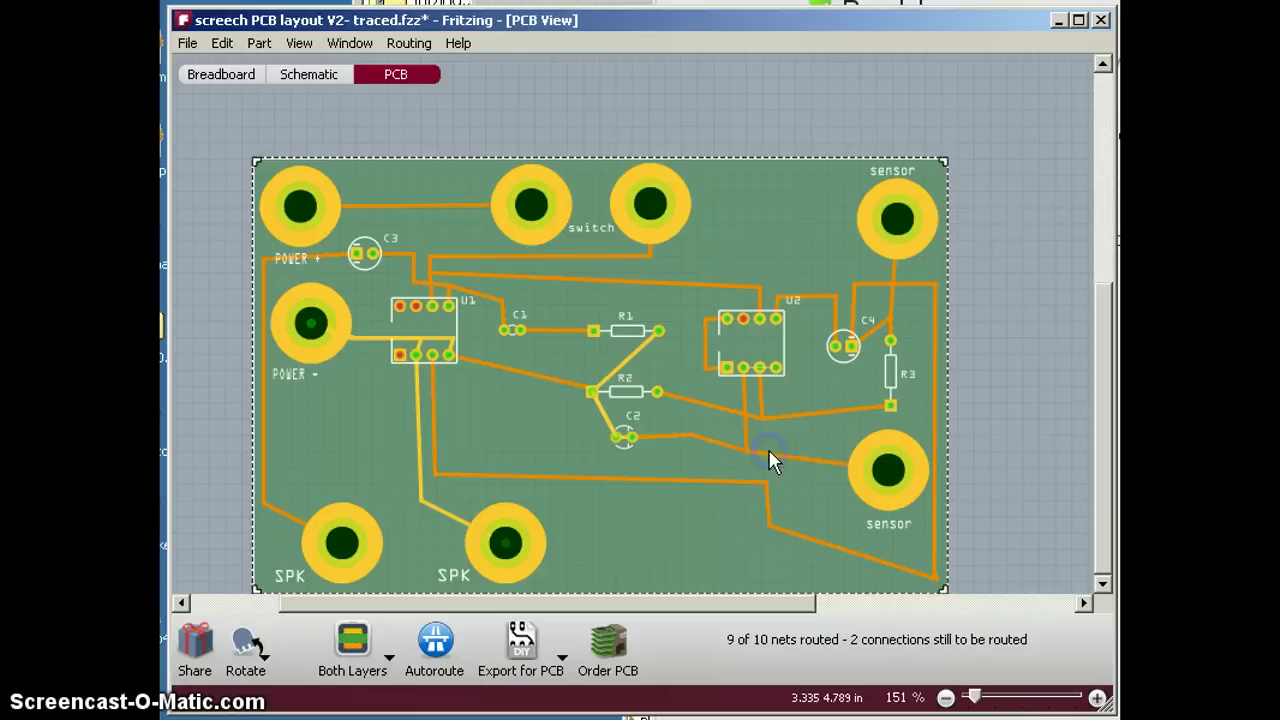
Step: Delete the traces linking C2, U2's second lower pin and the lower sensor pad
left_click(769, 453)
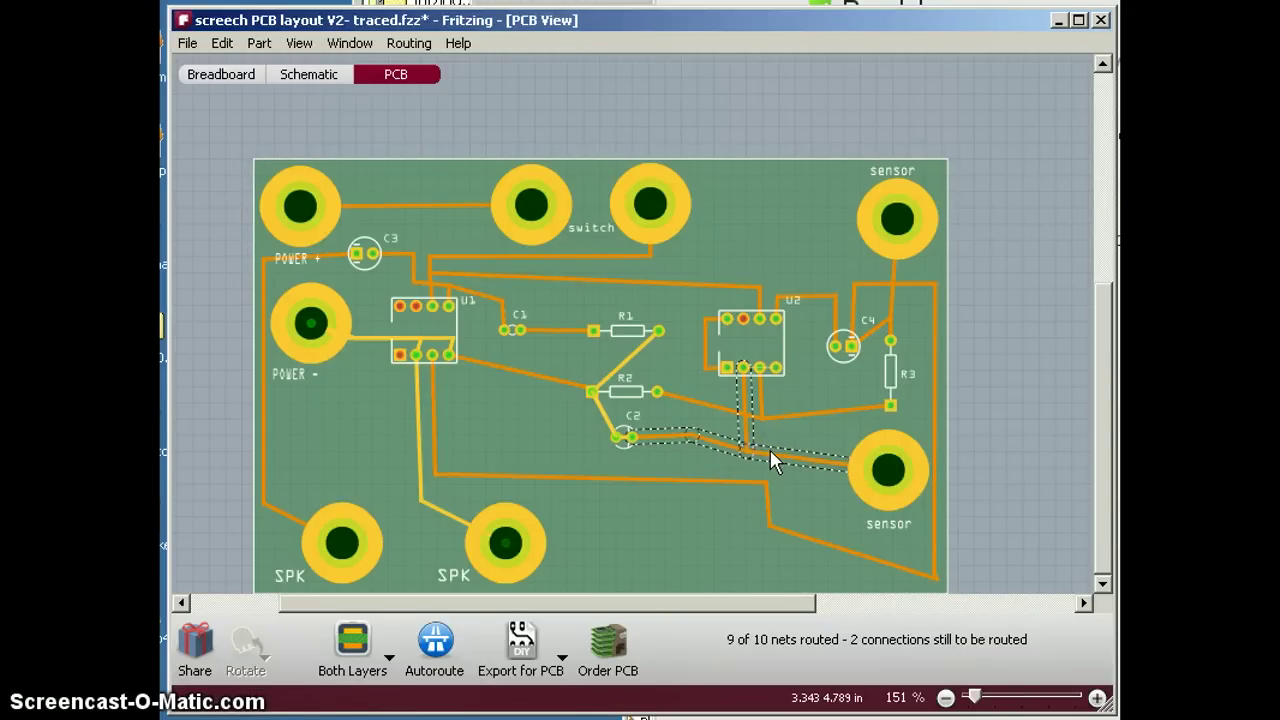
key("Delete")
left_click_drag(775, 455, 806, 439)
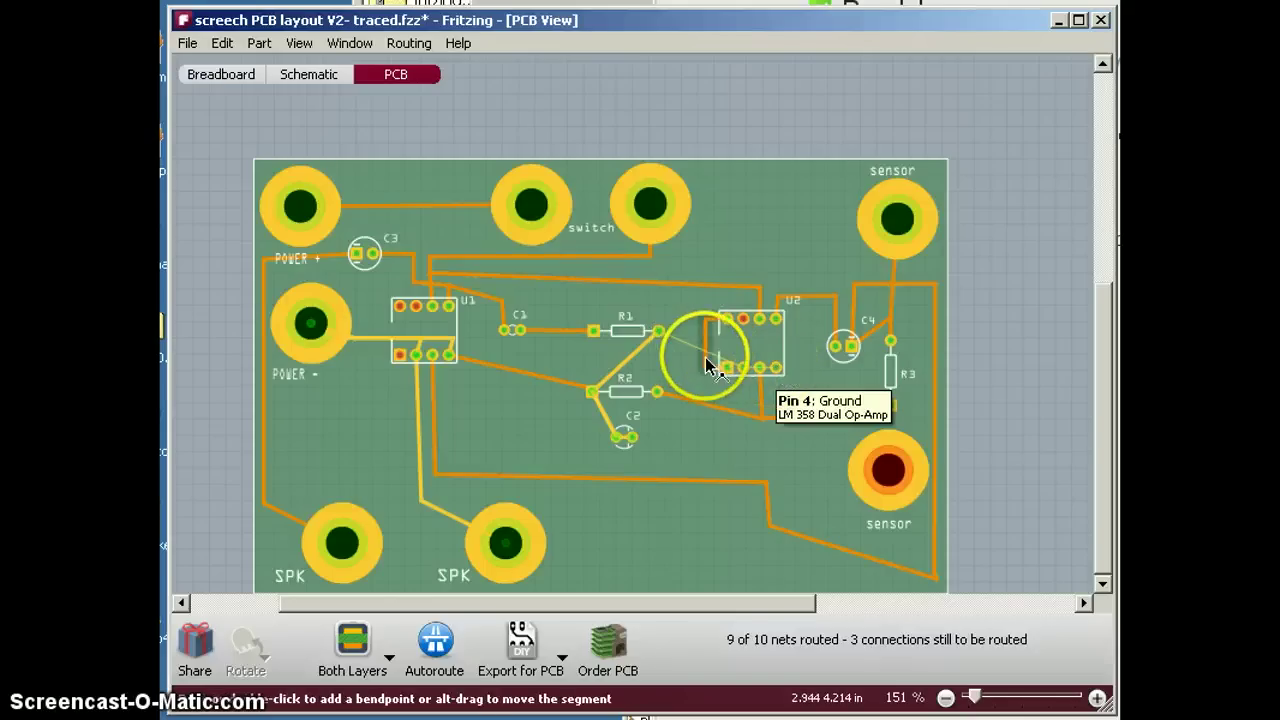
Step: Route a trace from R1's right pin to U2's second lower pin, bending it below the chip's left edge
left_click(656, 334)
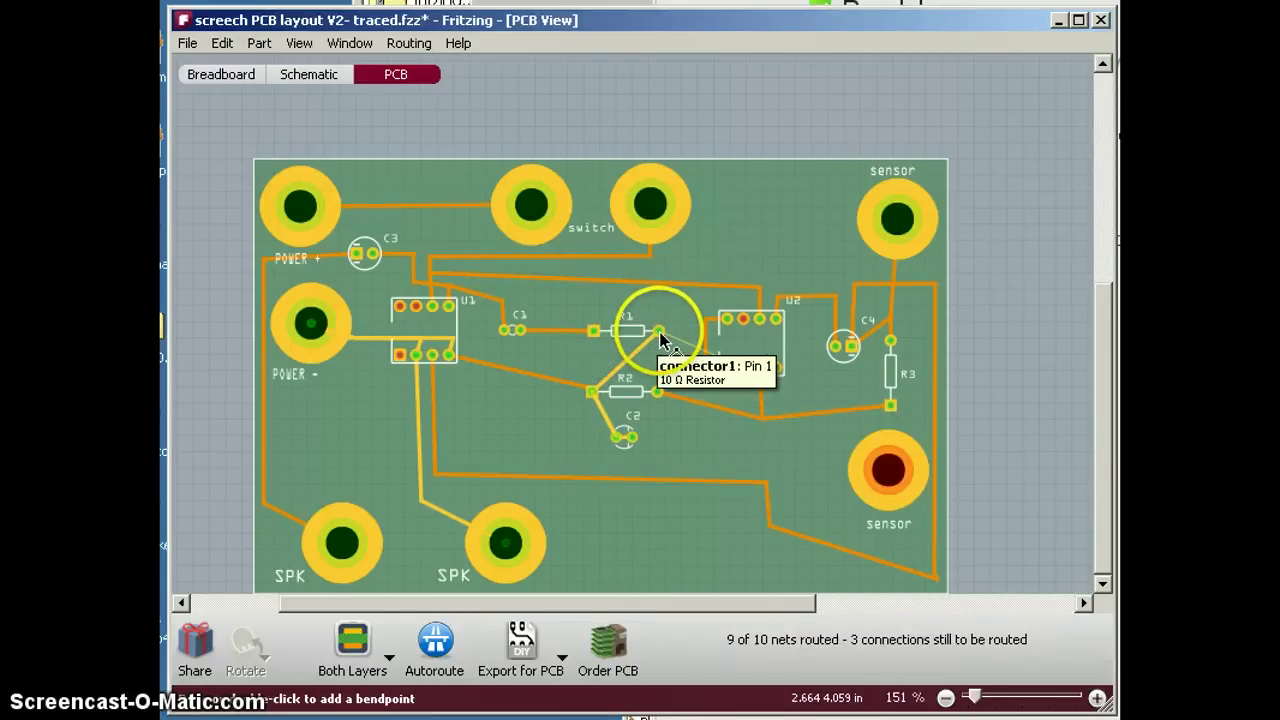
left_click(659, 336)
mouse_move(663, 341)
left_mouse_down()
mouse_move(680, 388)
mouse_move(748, 375)
mouse_move(697, 357)
mouse_move(681, 384)
left_mouse_up()
left_click(744, 368)
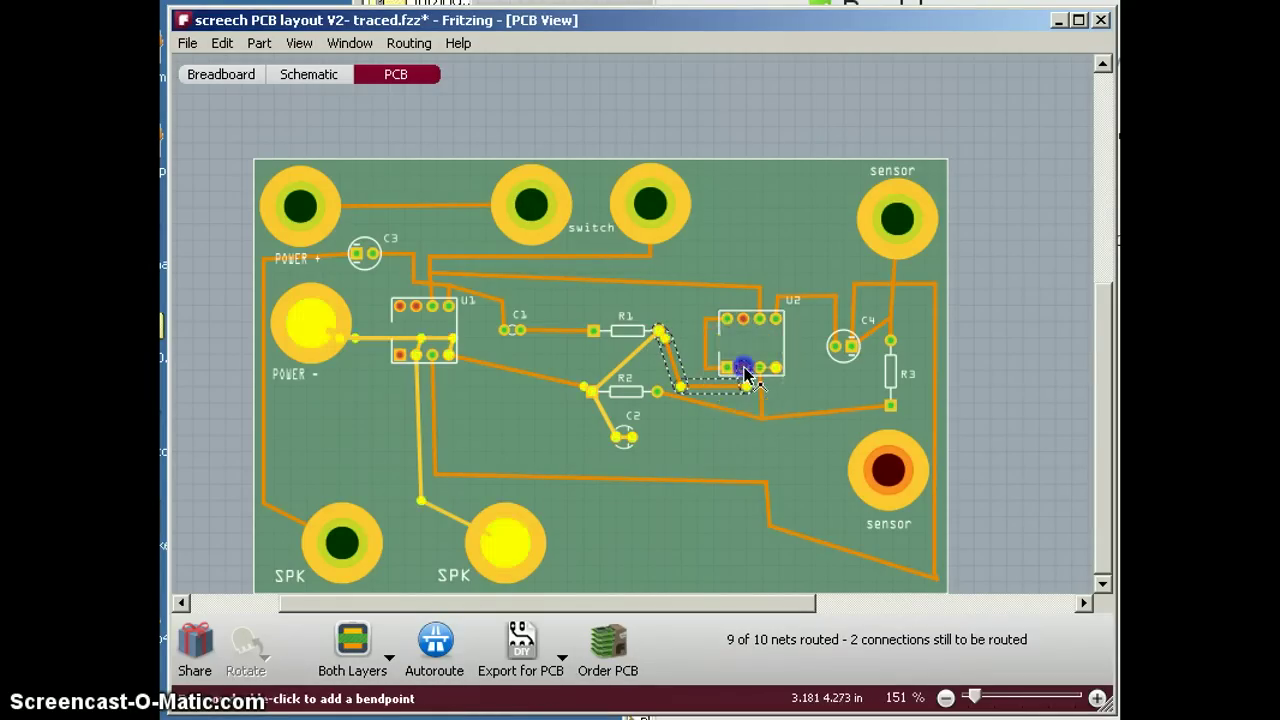
Step: Route a trace joining U2's second and fourth lower pins, bending it inside the chip outline above the third pin
left_click_drag(776, 374, 778, 372)
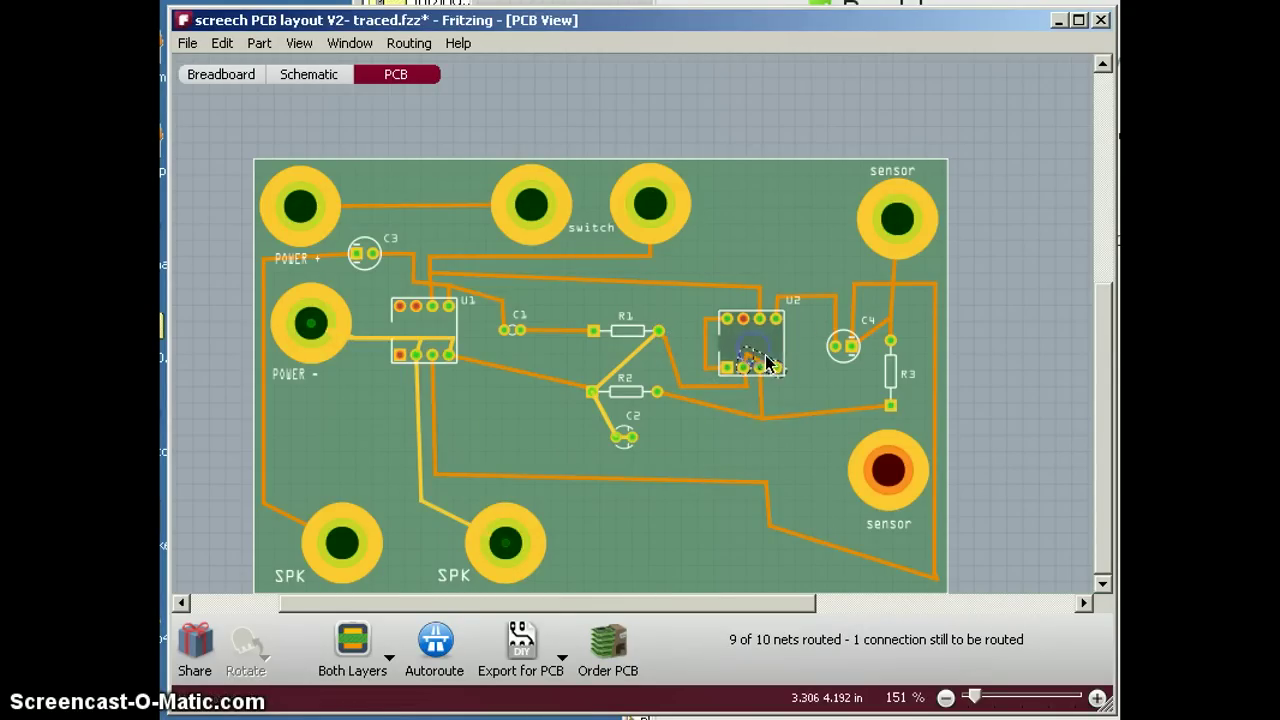
left_click_drag(774, 350, 780, 355)
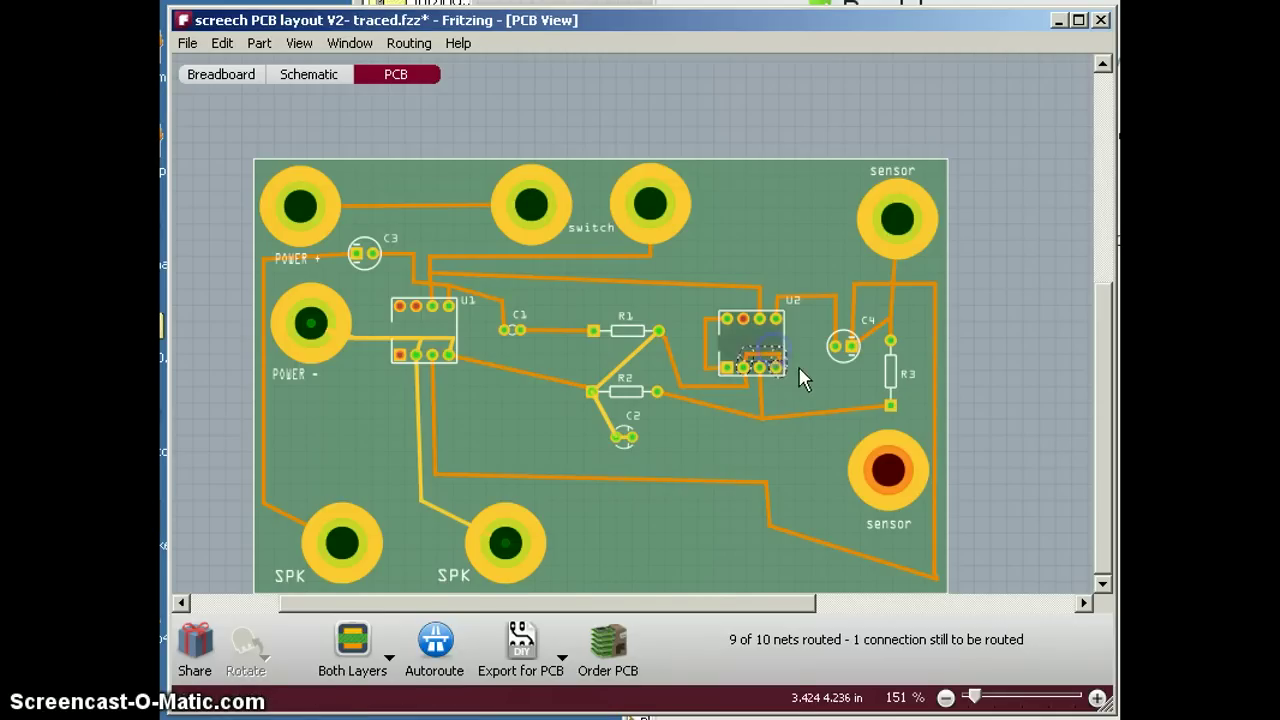
left_click(813, 371)
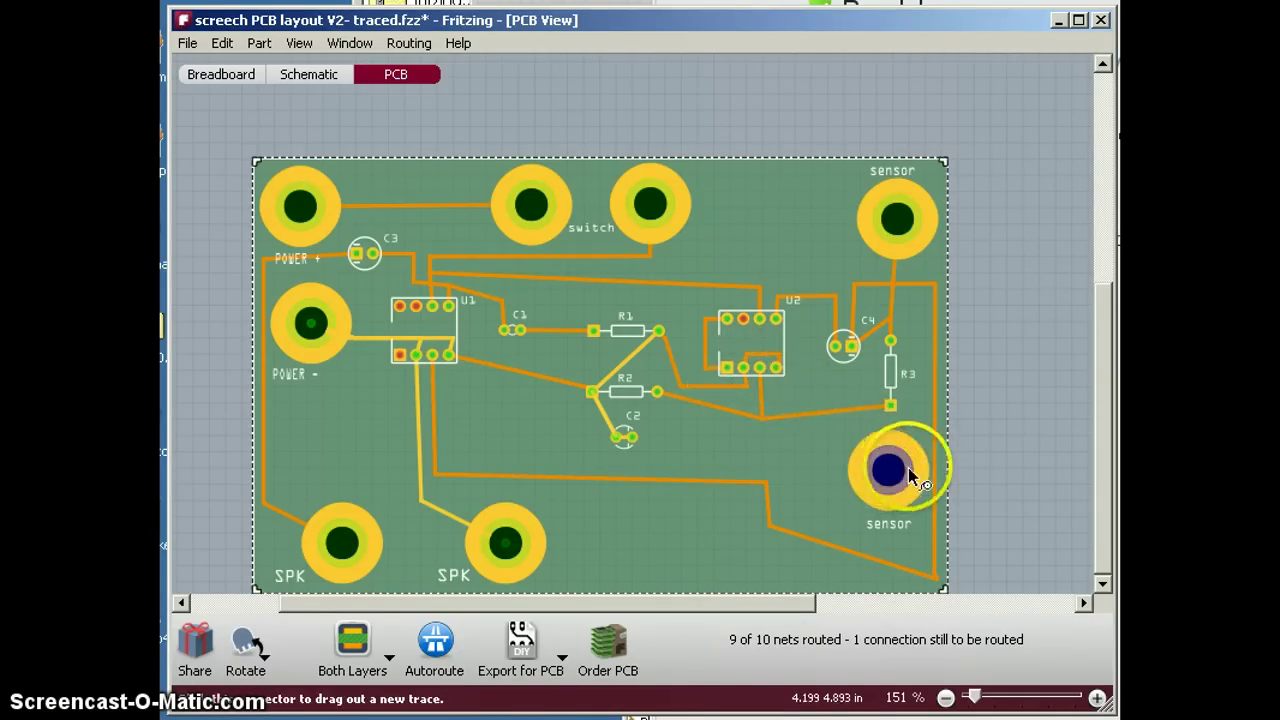
double_click(775, 363)
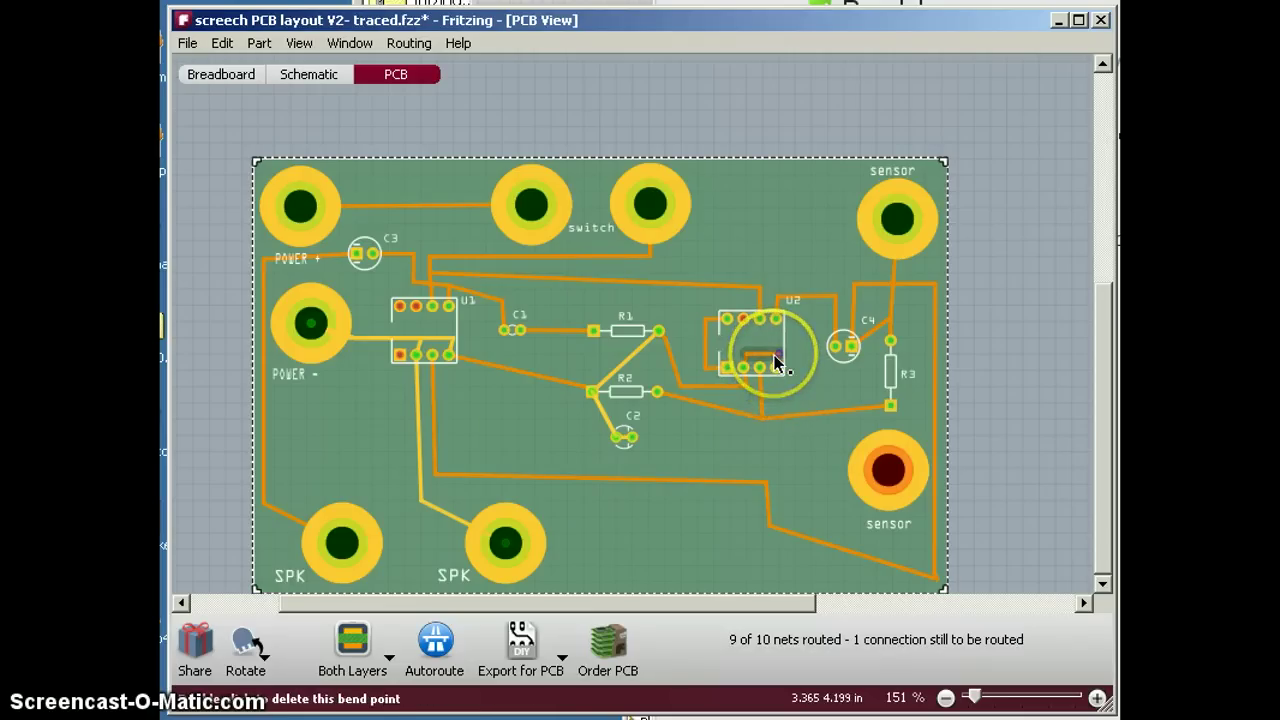
Step: Route a top-layer trace from the lower sensor pad to U2's fourth lower pin, bending it around the outer side of R3's lower pin
left_click(885, 475)
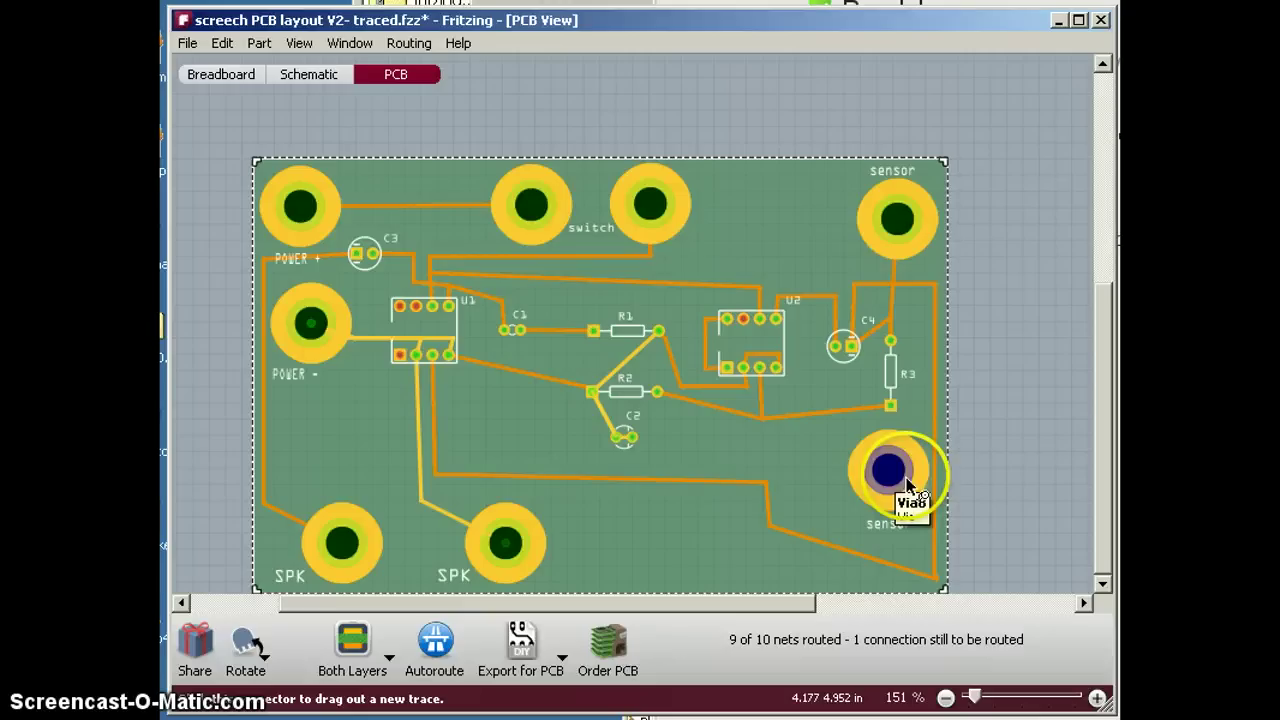
mouse_move(888, 466)
left_mouse_down()
mouse_move(840, 402)
mouse_move(776, 366)
left_mouse_up()
left_click(822, 403)
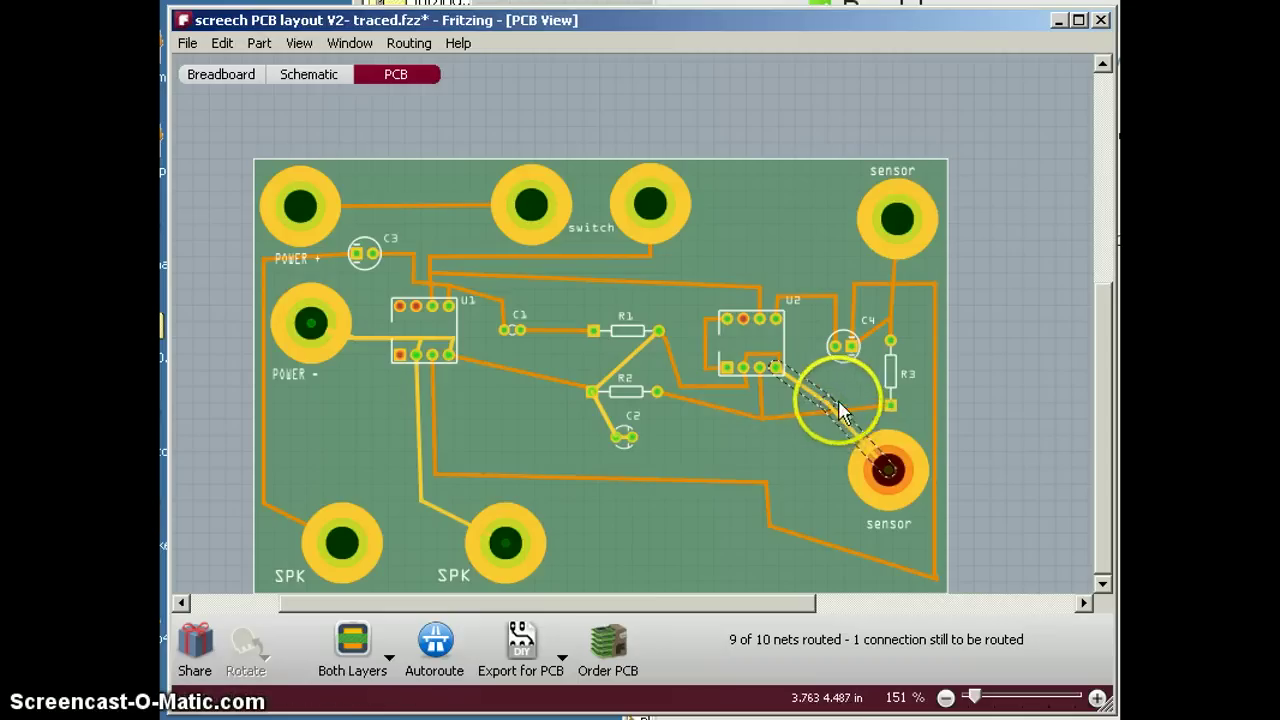
double_click(823, 401)
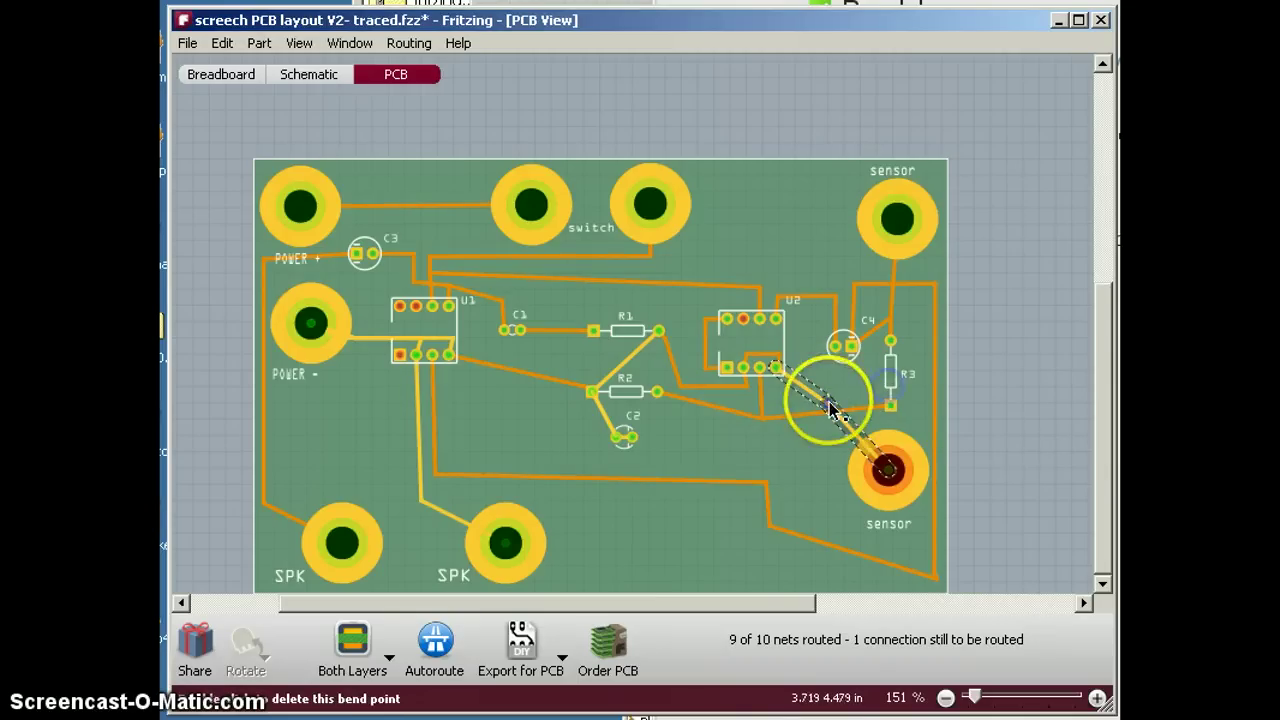
mouse_move(831, 408)
left_mouse_down()
mouse_move(903, 376)
mouse_move(900, 403)
mouse_move(918, 421)
left_mouse_up()
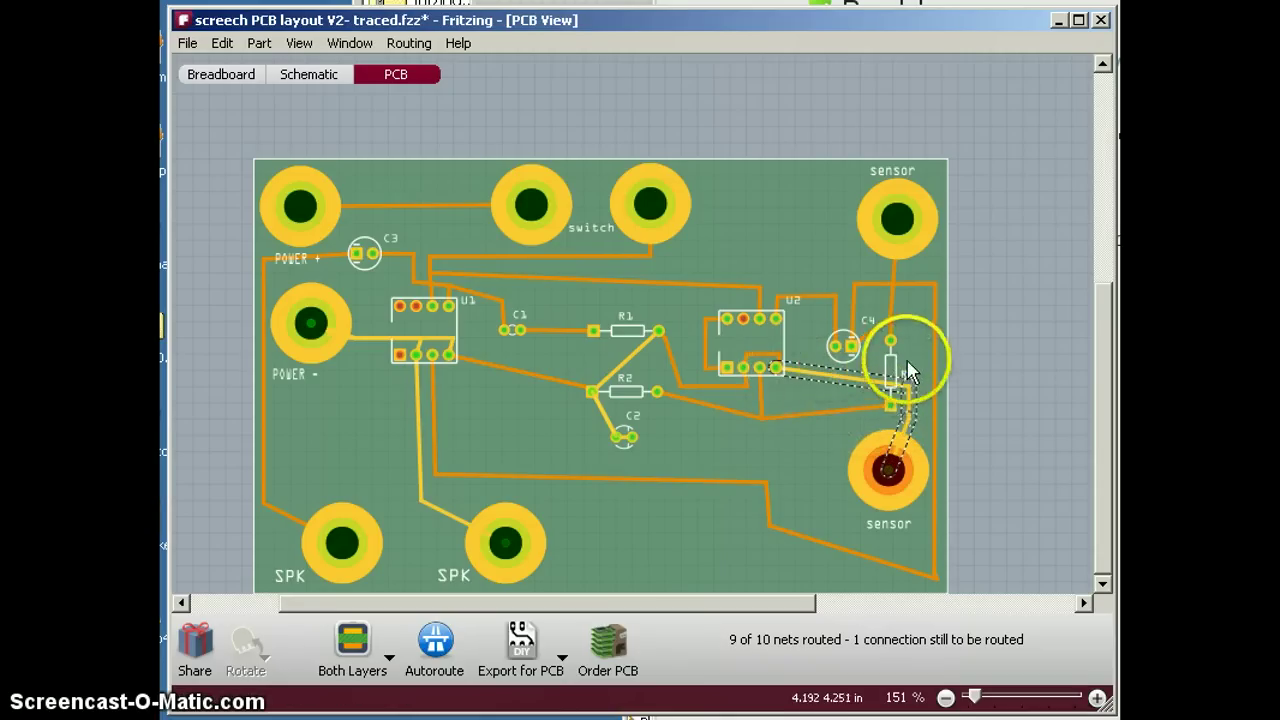
mouse_move(910, 370)
left_mouse_down()
mouse_move(893, 398)
mouse_move(776, 410)
mouse_move(898, 405)
mouse_move(874, 397)
left_mouse_up()
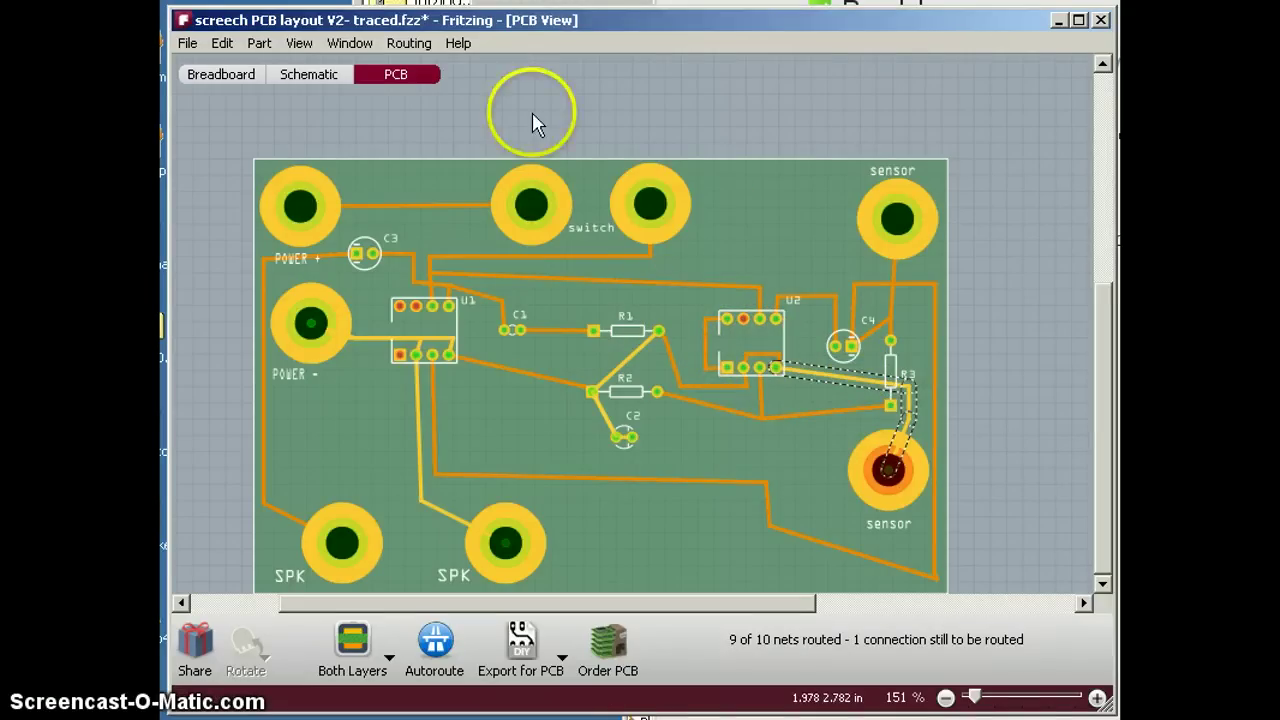
Step: Run the design rules check on the board and review the overlaps it marks
left_click(409, 43)
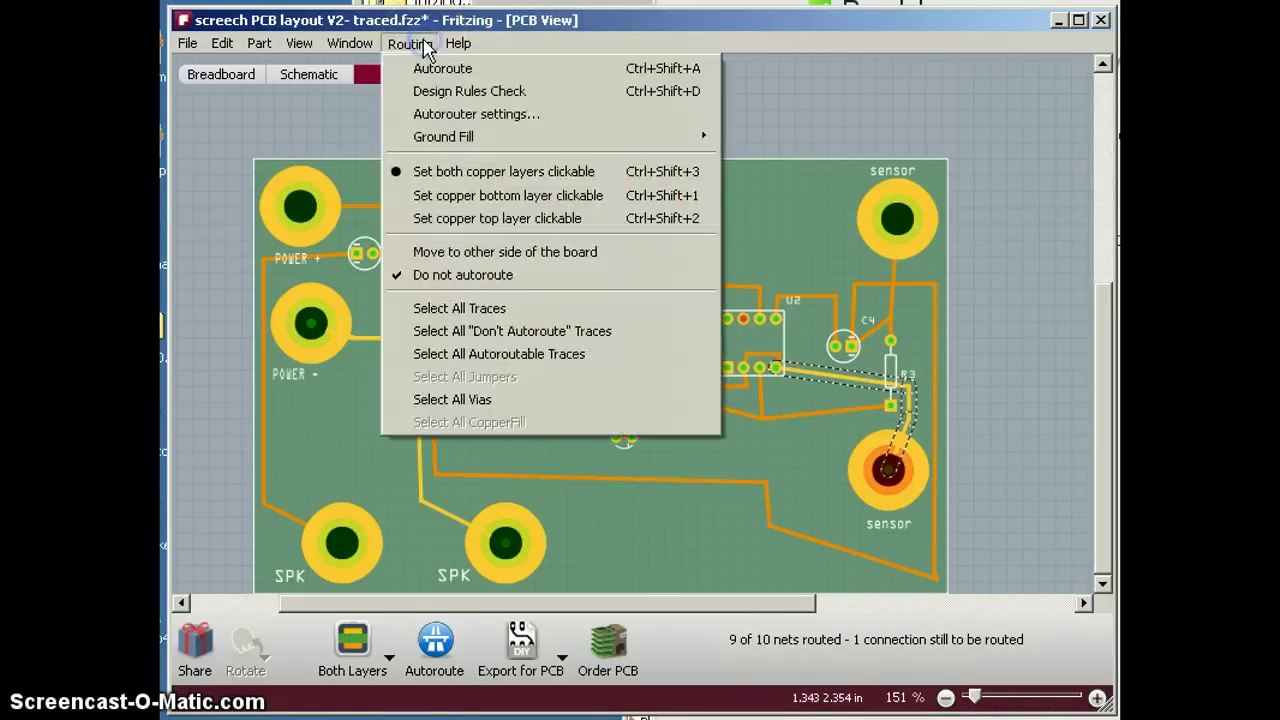
left_click(432, 100)
left_click(643, 395)
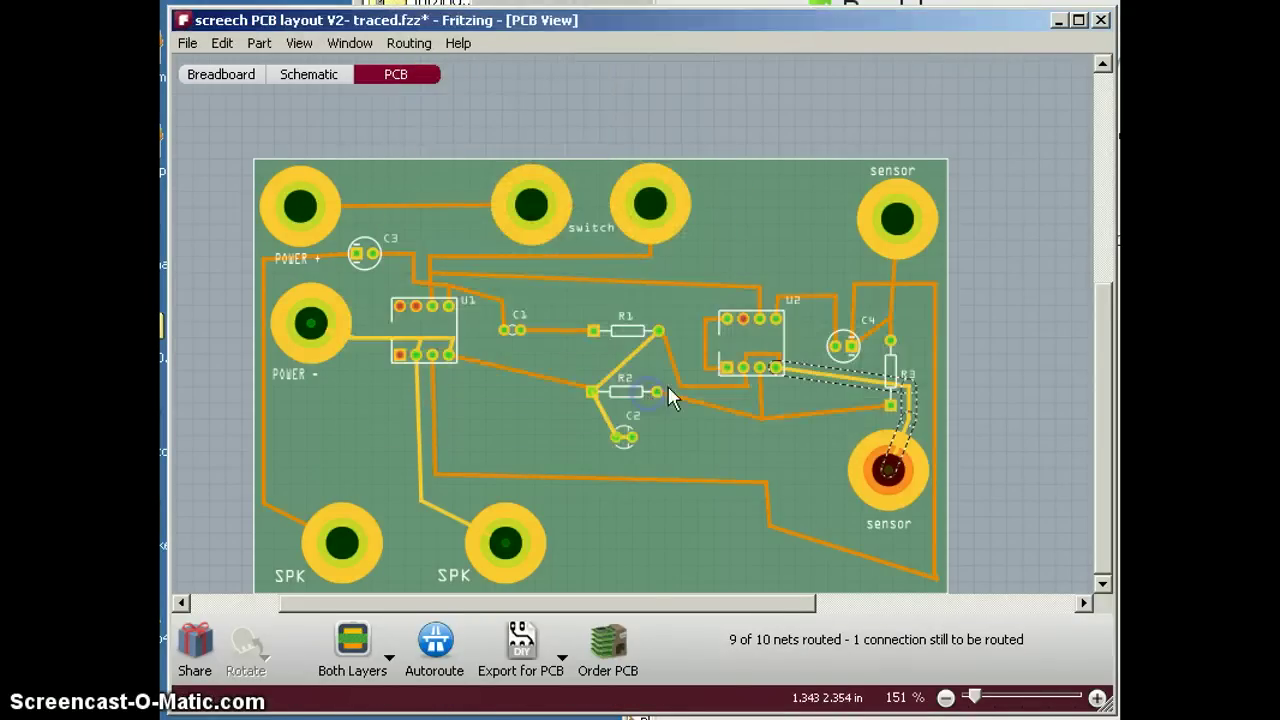
left_click(409, 43)
left_click(430, 88)
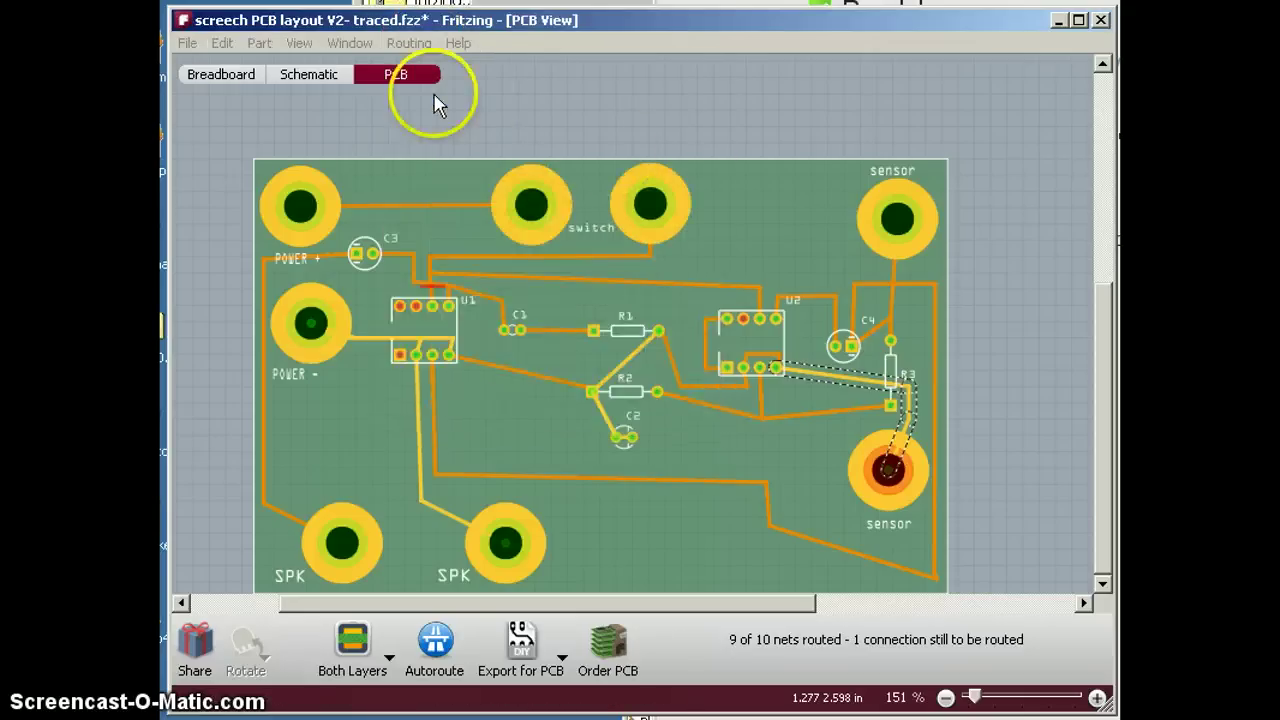
left_click_drag(646, 310, 1279, 372)
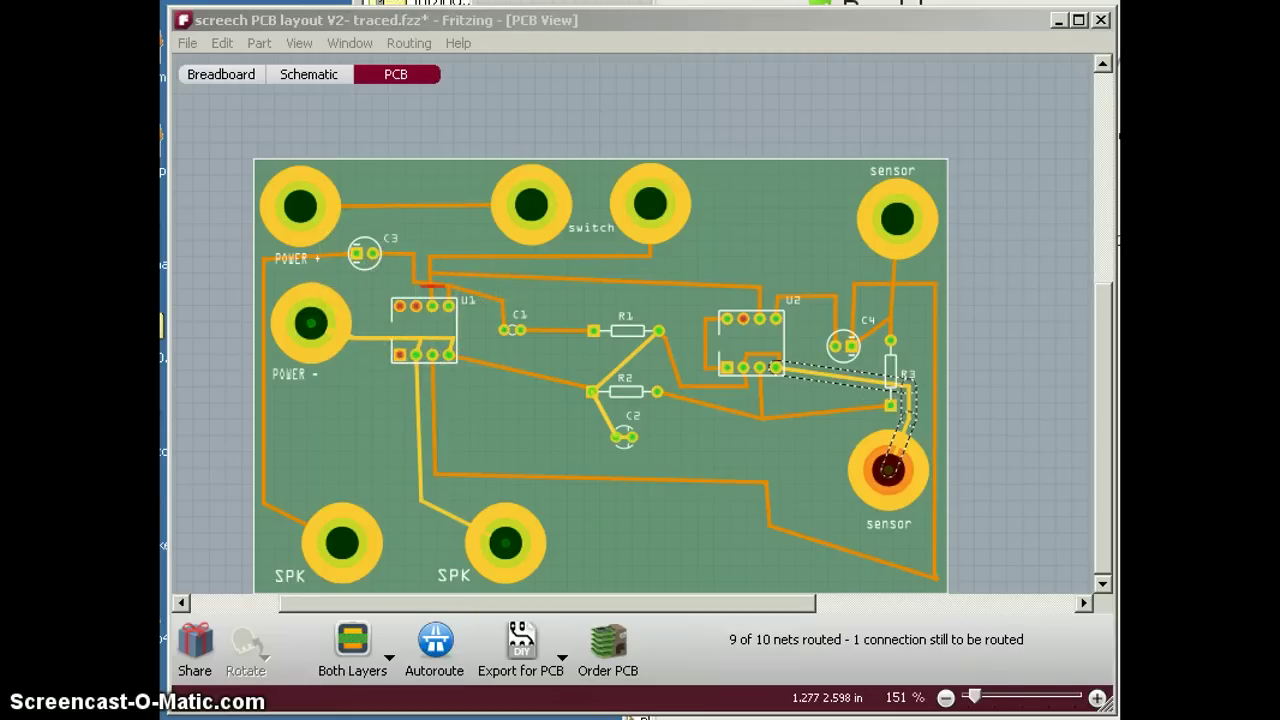
Step: Delete the trace linking C3, U1's pin 5 and C1 above the chip
right_click(409, 283)
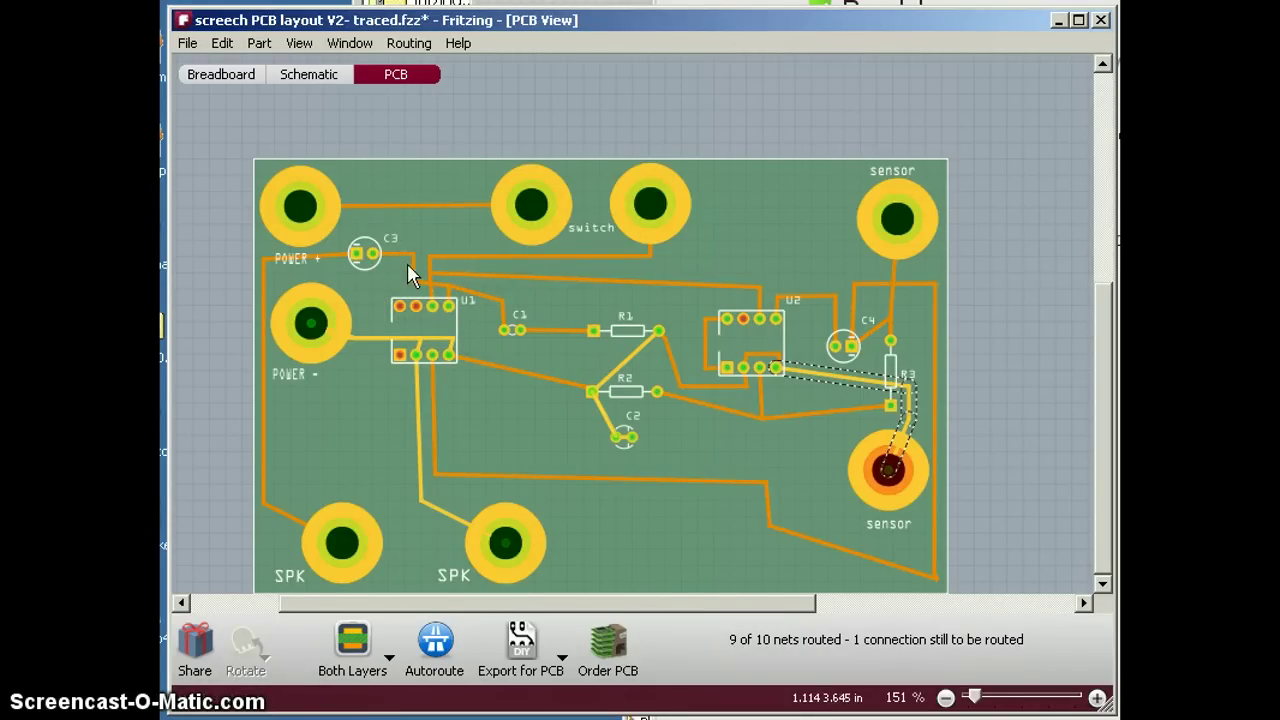
left_click(408, 265)
left_click(414, 272)
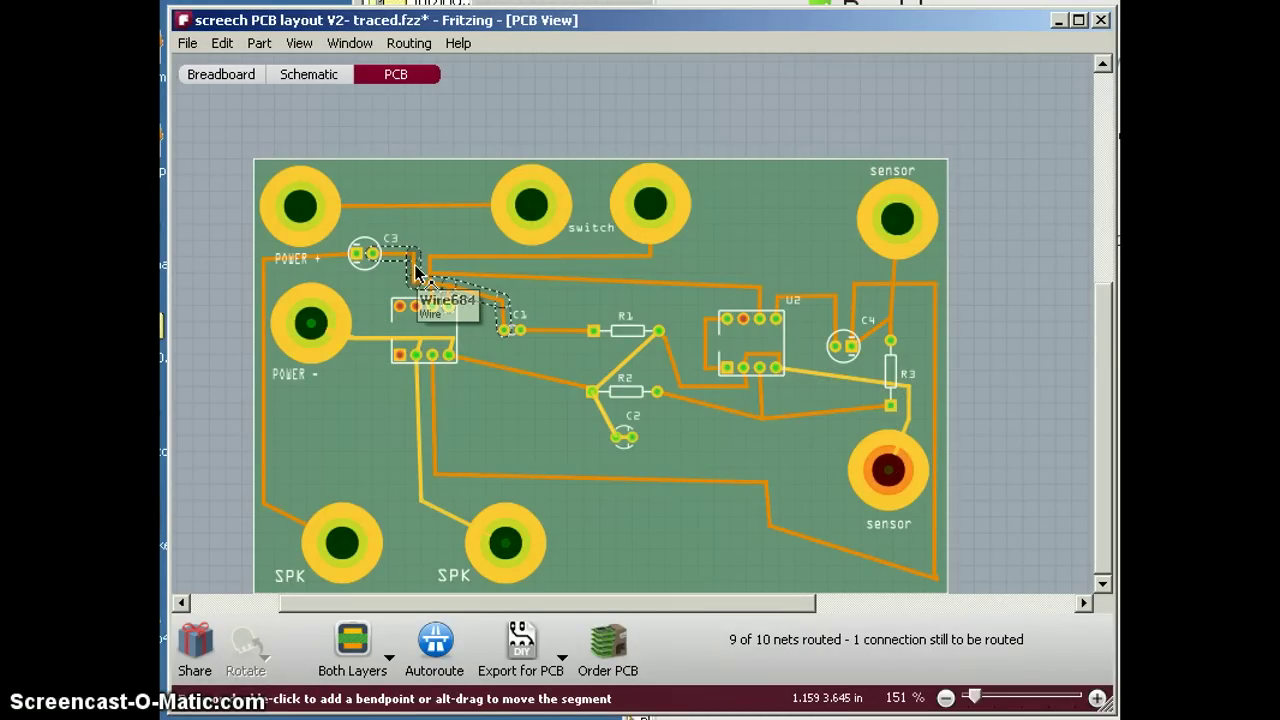
key("Delete")
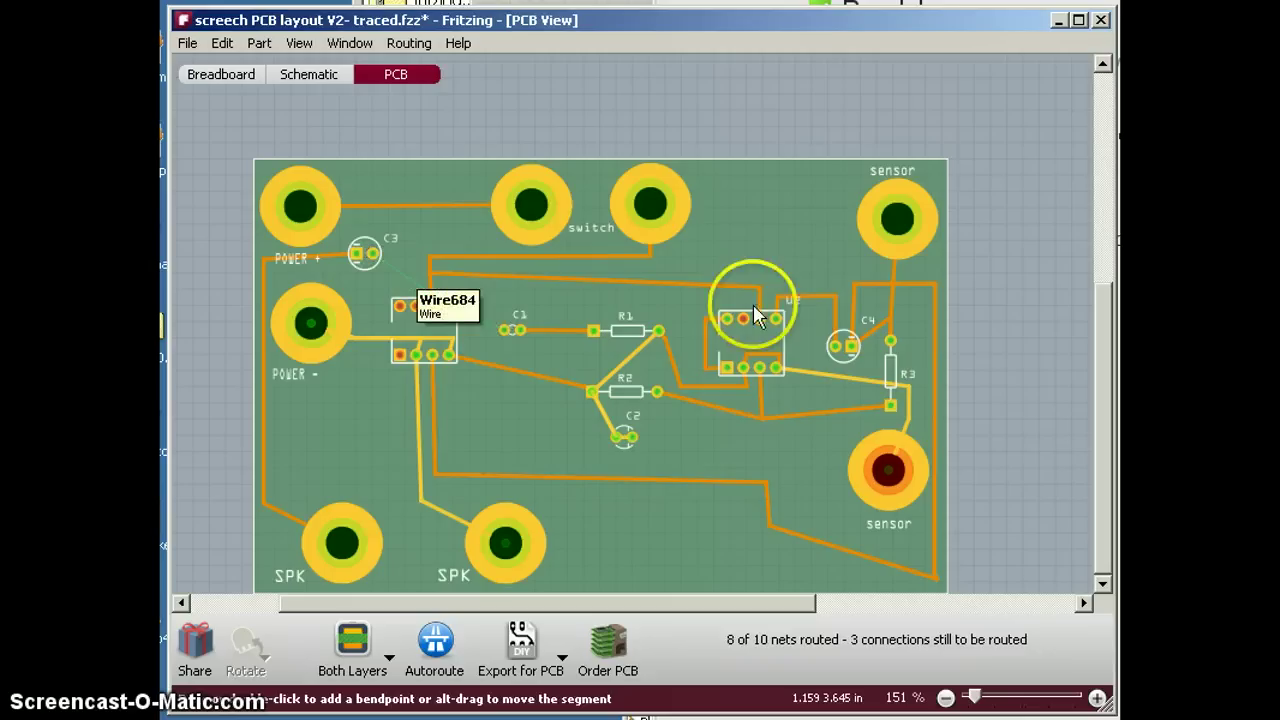
Step: Route a direct trace between U1's pin 5 and C1's left pin
left_click(514, 302)
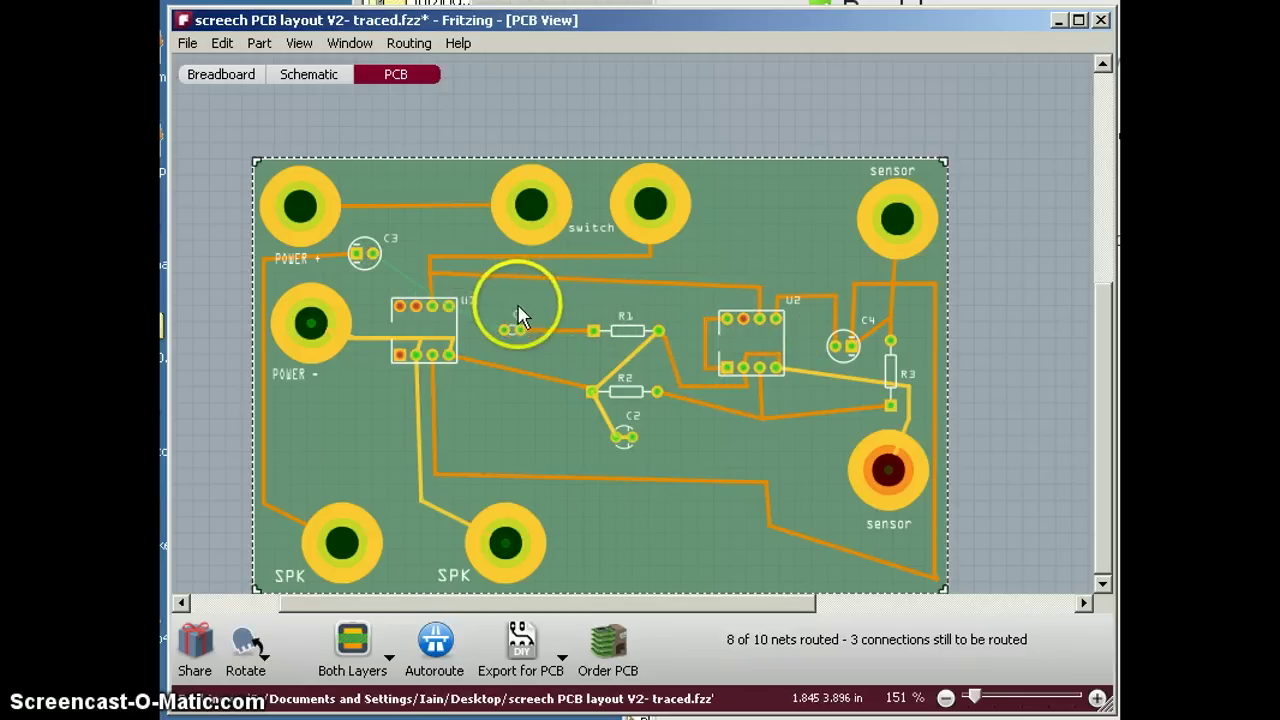
left_click(502, 330)
left_click(503, 332)
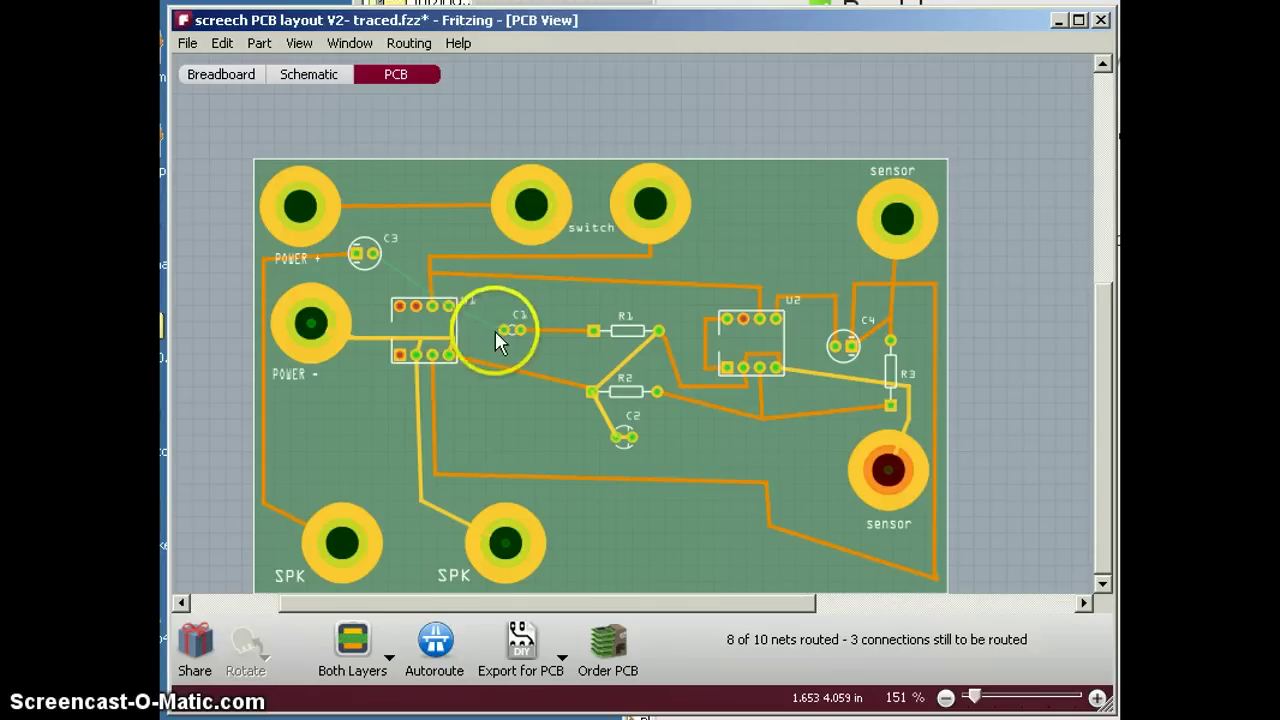
left_click(501, 332)
left_click_drag(449, 307, 503, 331)
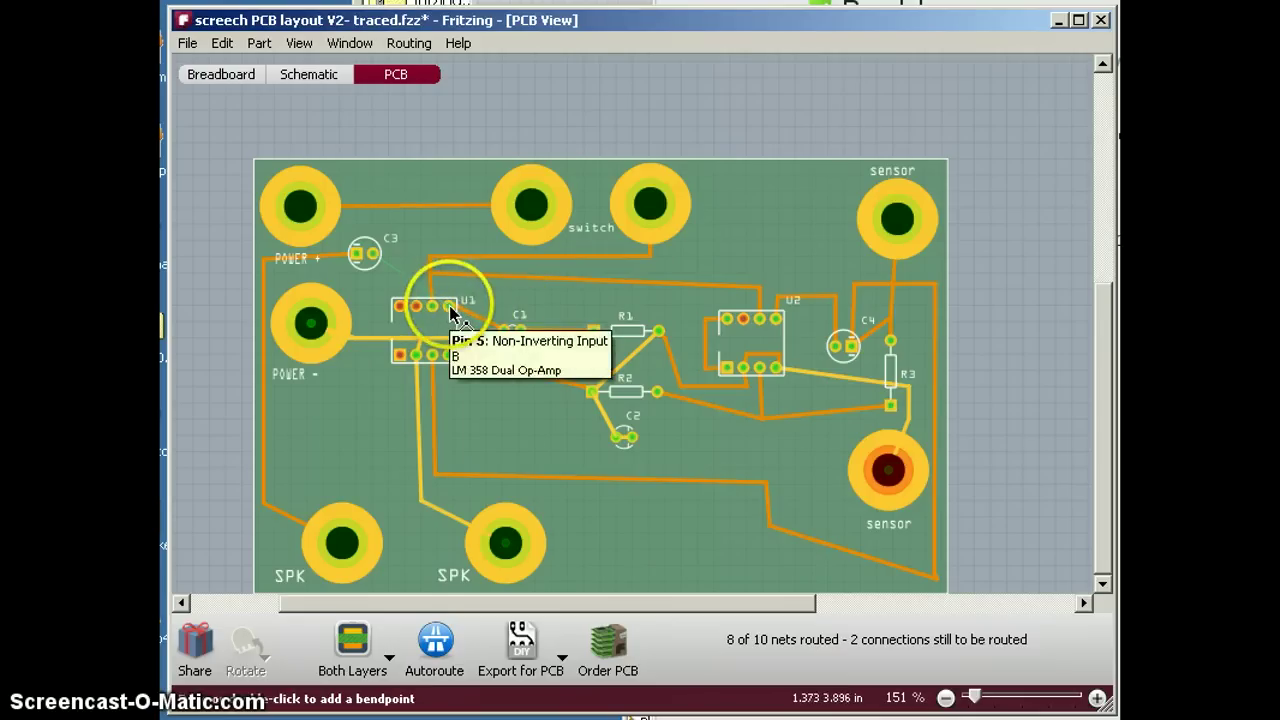
Step: Route a trace from C3's right pin to U1's pin 5, bending it down and through the chip outline beneath the upper pins
left_click_drag(449, 307, 426, 292)
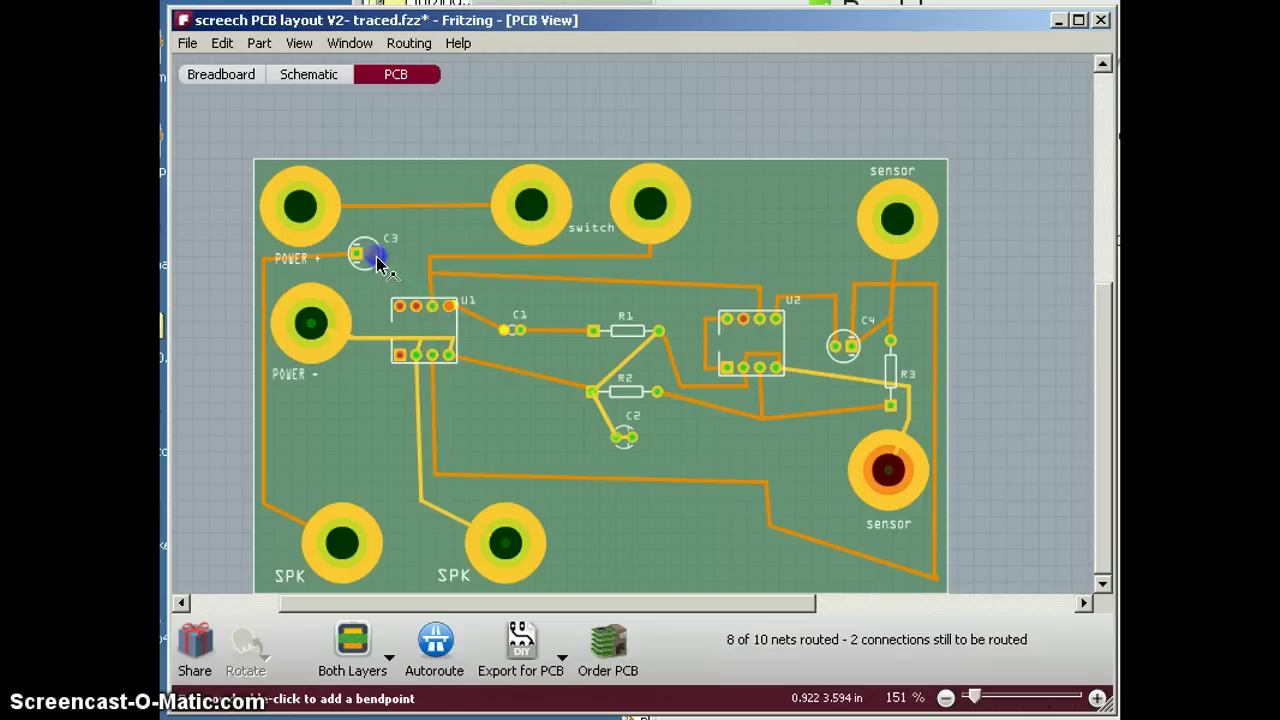
left_click_drag(374, 254, 375, 254)
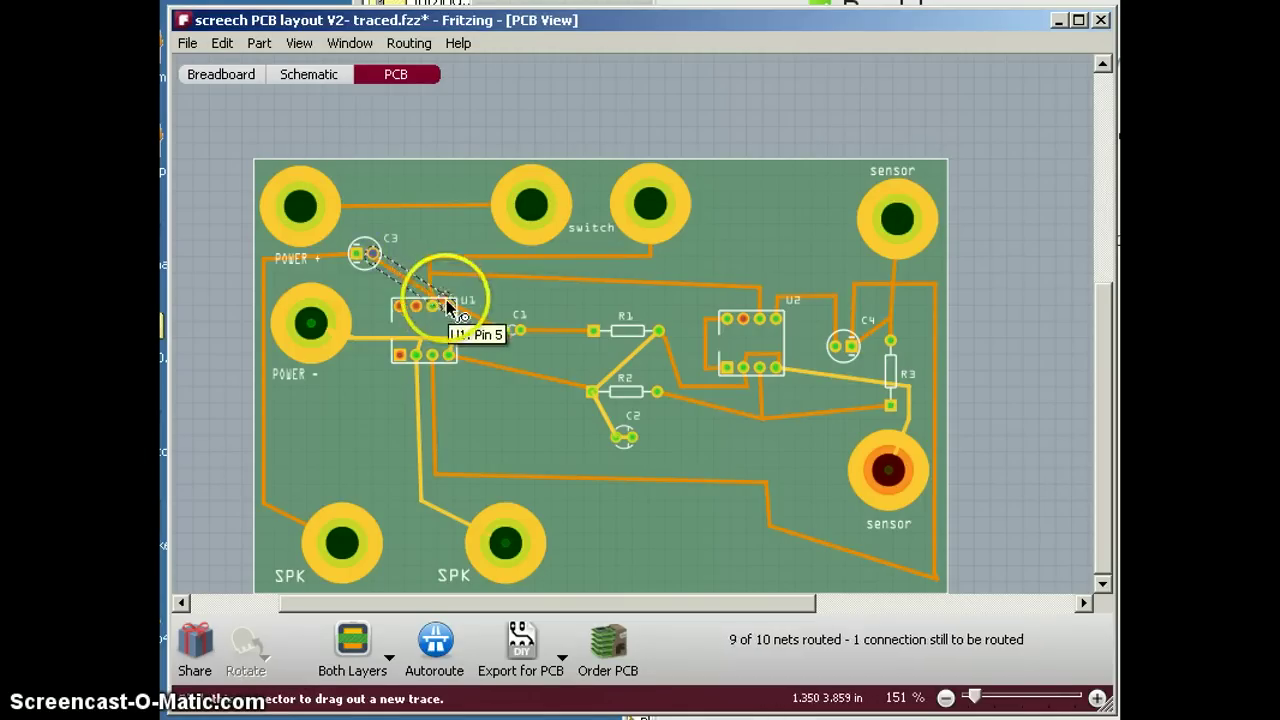
left_click(378, 254)
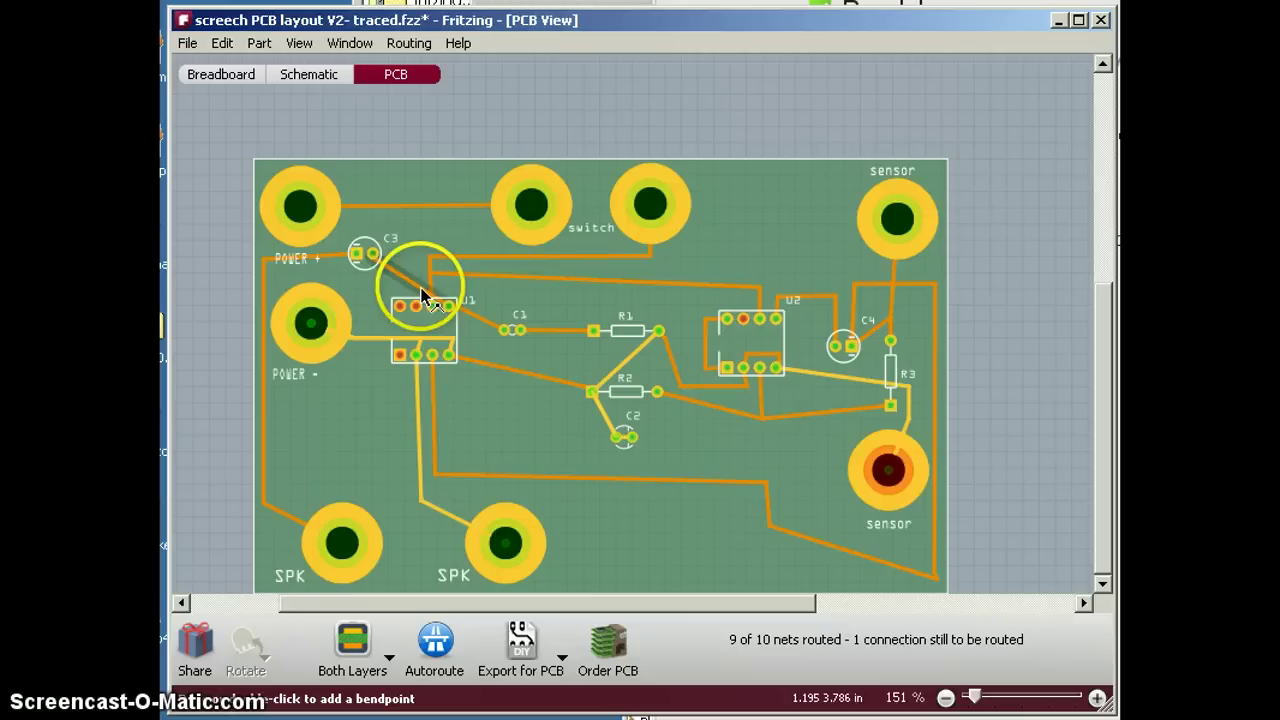
mouse_move(420, 286)
left_mouse_down()
mouse_move(450, 327)
mouse_move(417, 294)
mouse_move(377, 296)
mouse_move(367, 321)
left_mouse_up()
left_click(484, 346)
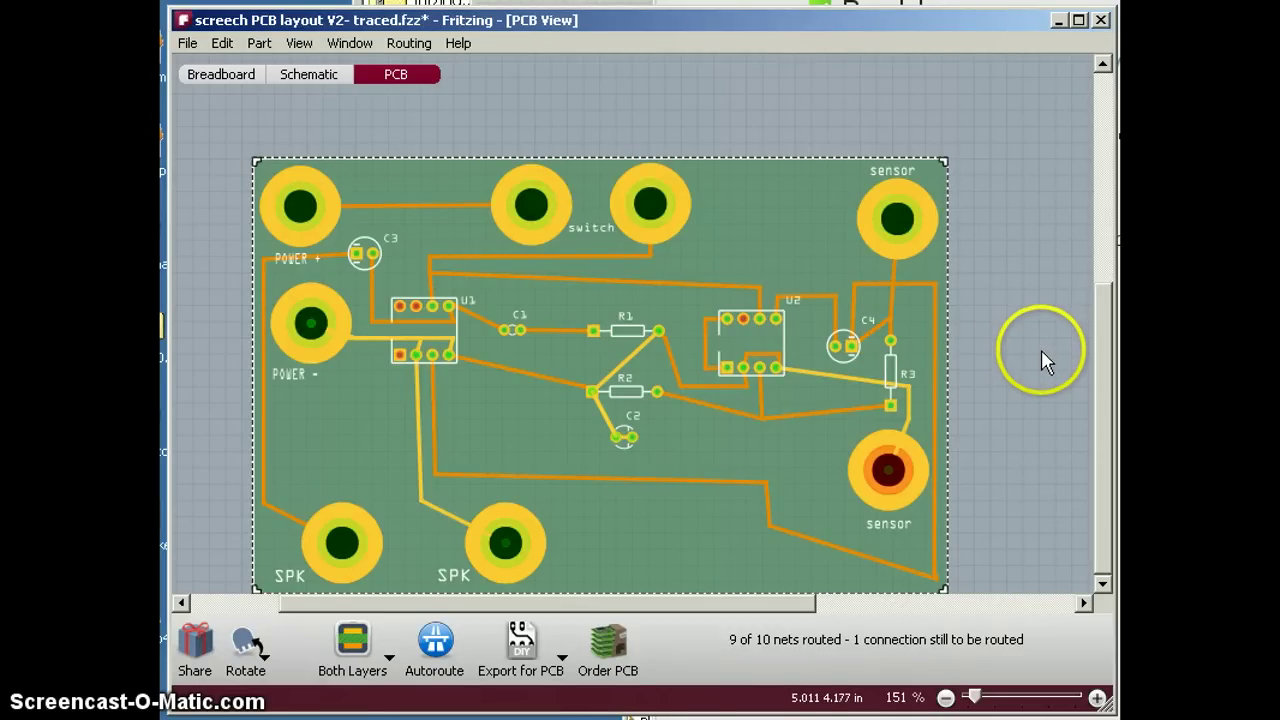
Step: Check the rerouted board against the design rules again and dismiss the result
left_click(408, 43)
left_click(428, 91)
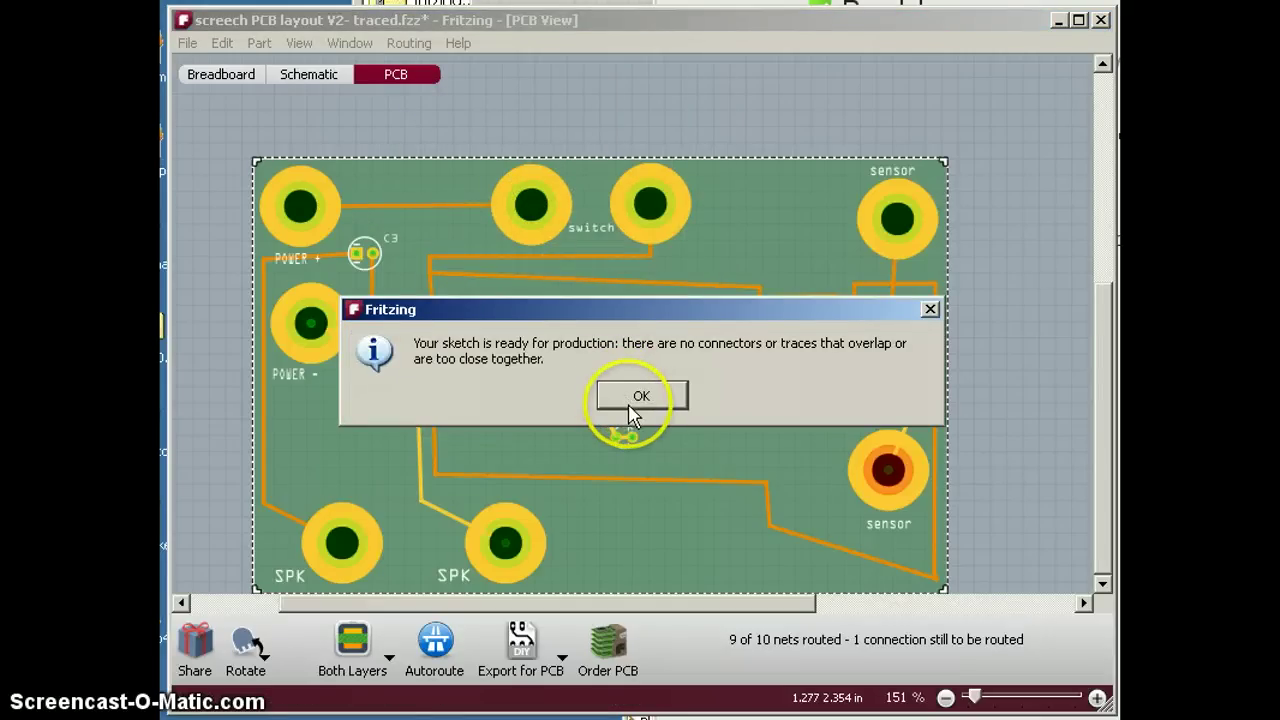
left_click(624, 398)
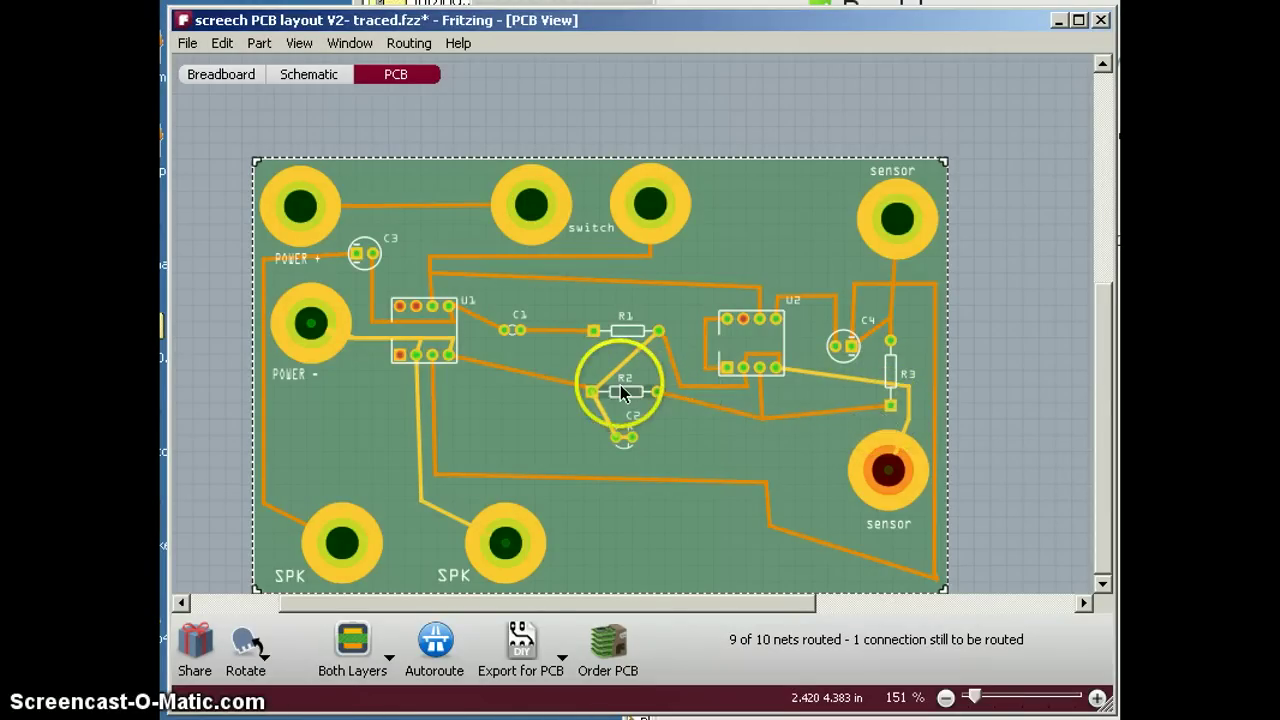
left_click(1110, 446)
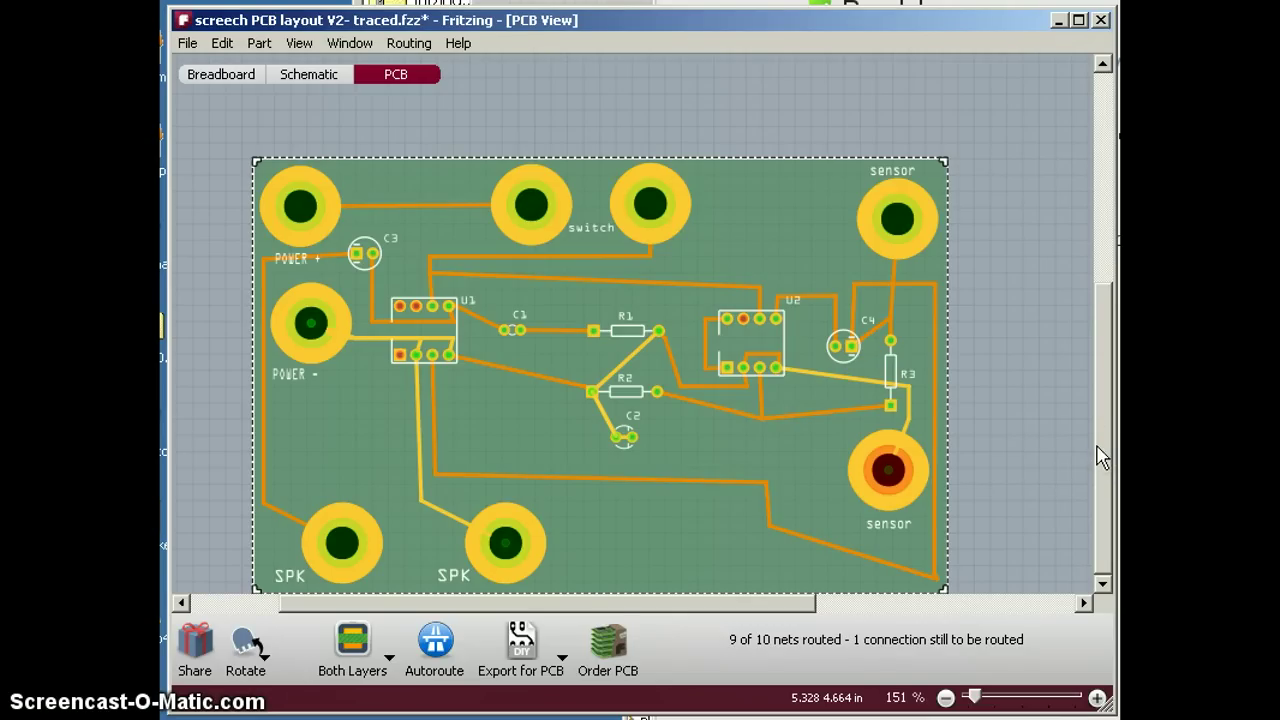